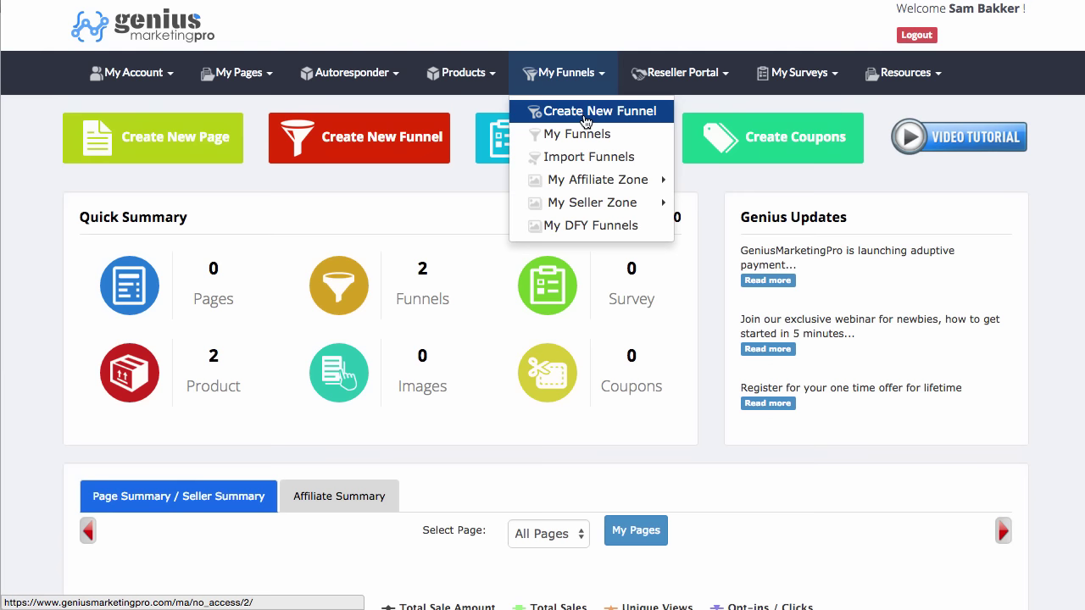
Step: Open the new-page template gallery and scroll through the default templates
click(155, 140)
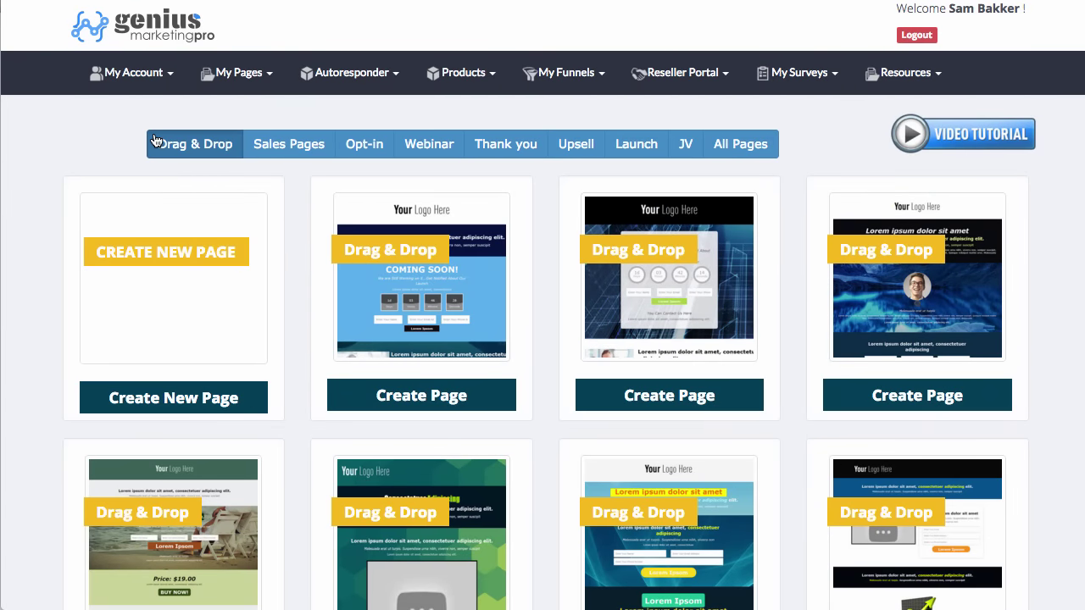
scroll(654, 255, down, 3)
scroll(654, 255, down, 7)
scroll(639, 269, up, 8)
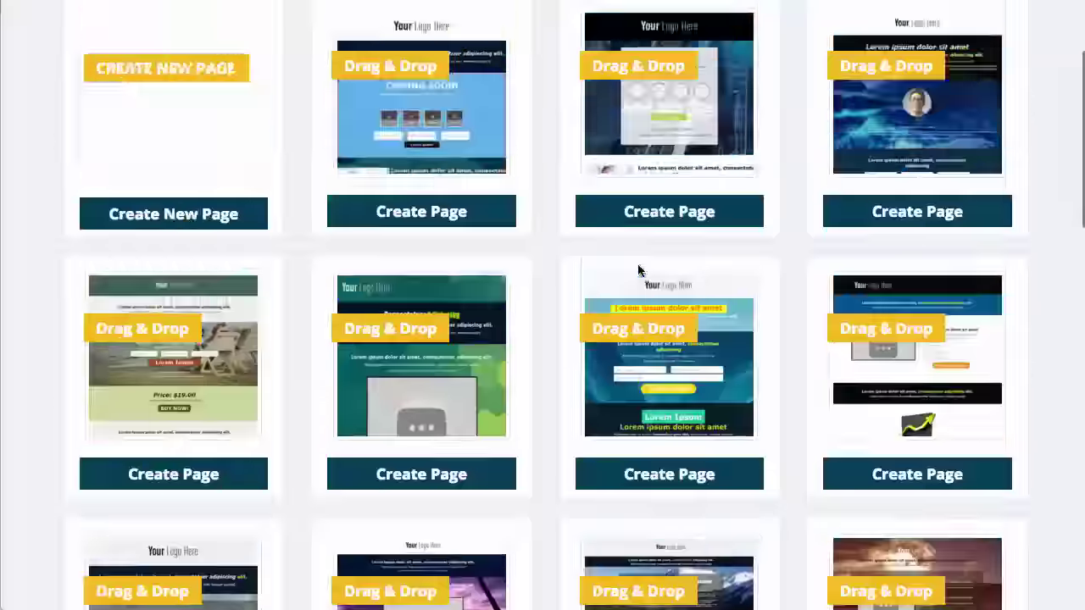
scroll(638, 270, up, 3)
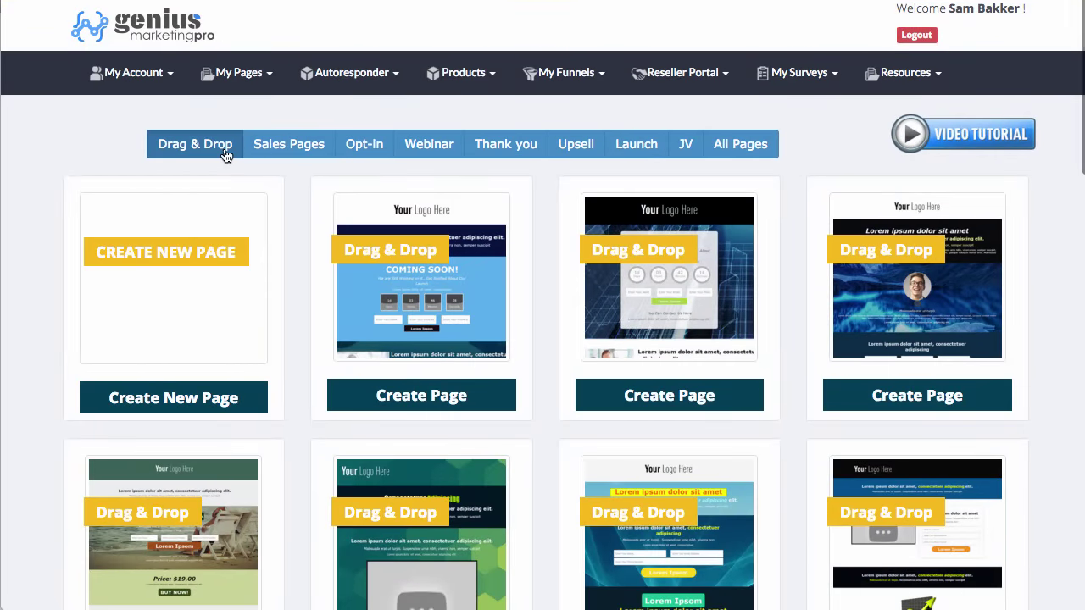
Step: Browse the Sales Pages and Opt-in page templates
click(254, 148)
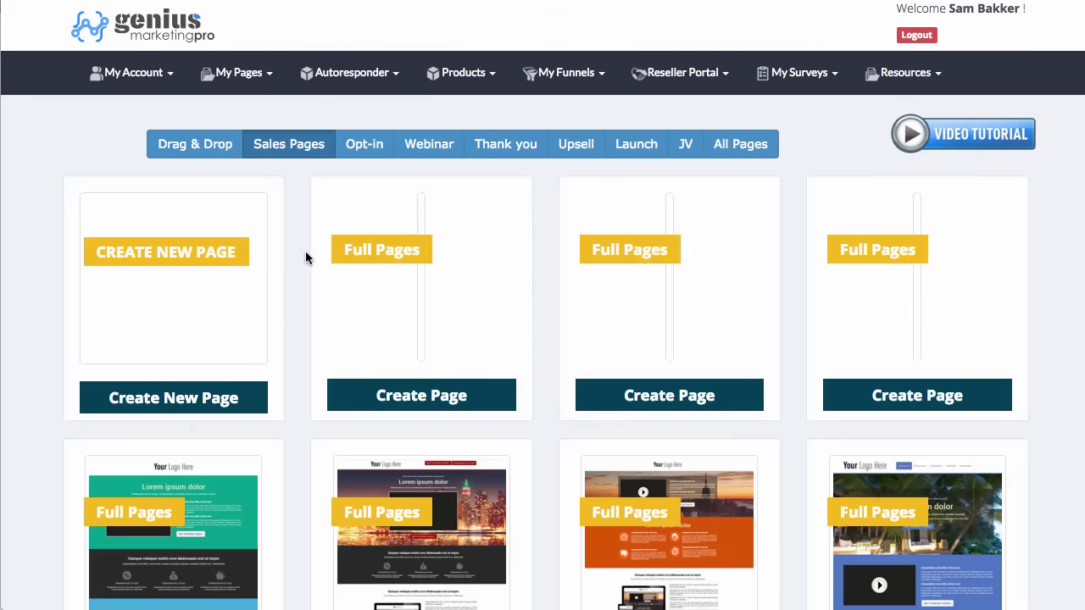
scroll(466, 284, down, 1)
click(373, 115)
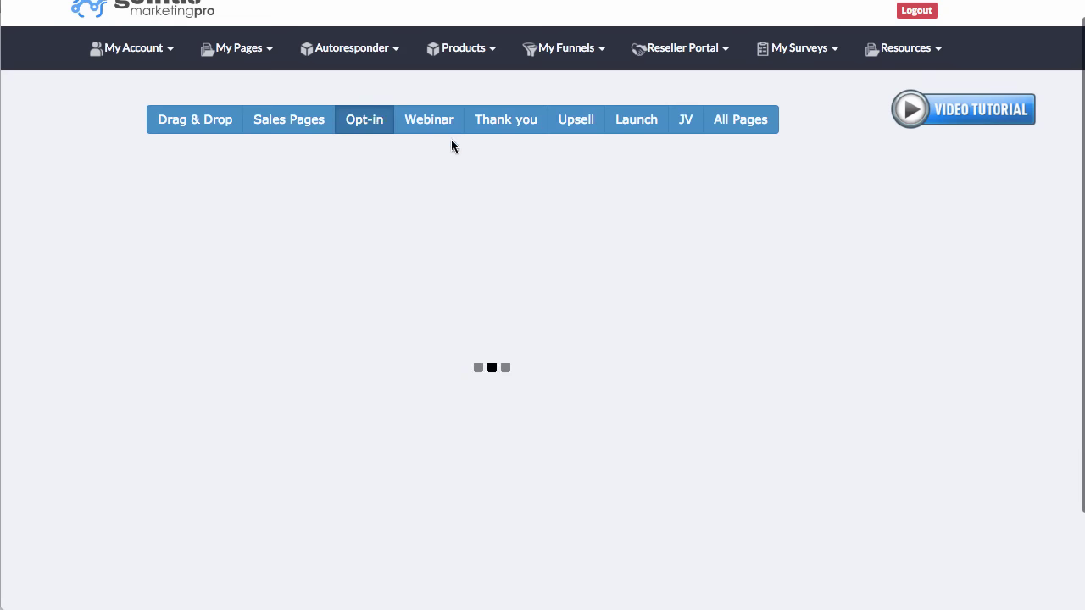
scroll(461, 176, down, 3)
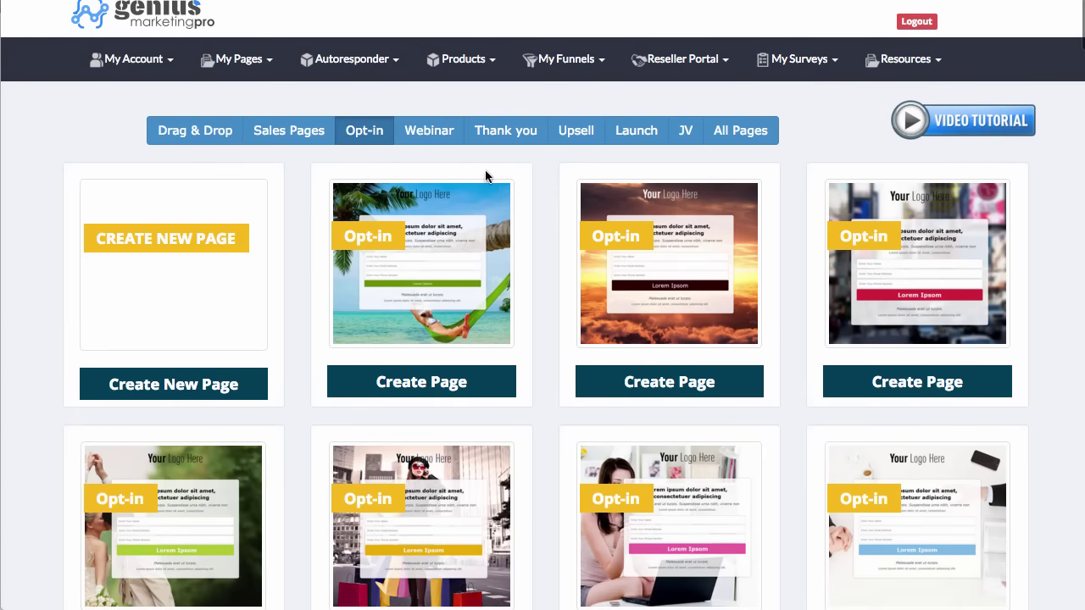
Step: Browse the Webinar page templates, scrolling through the full list
click(417, 134)
scroll(534, 195, down, 5)
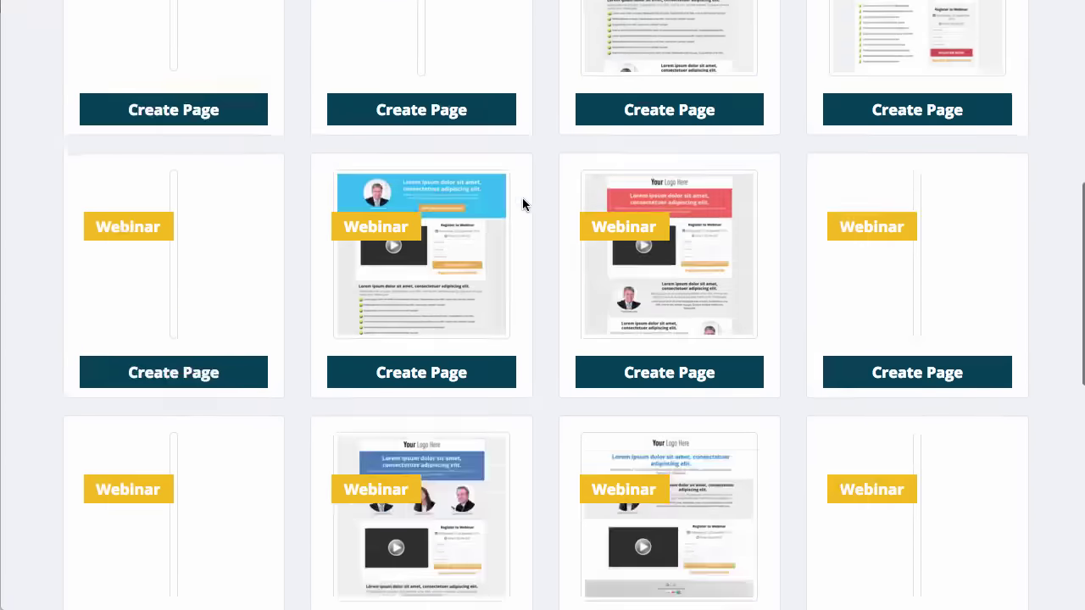
scroll(534, 200, down, 3)
scroll(535, 203, up, 7)
scroll(536, 204, up, 3)
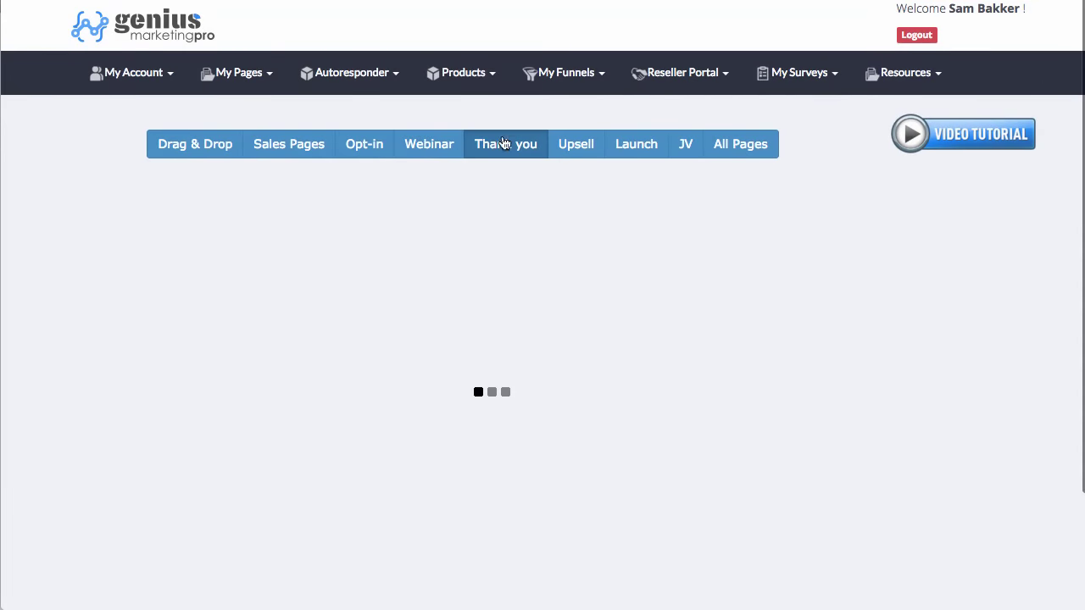
scroll(529, 253, down, 3)
scroll(528, 253, down, 3)
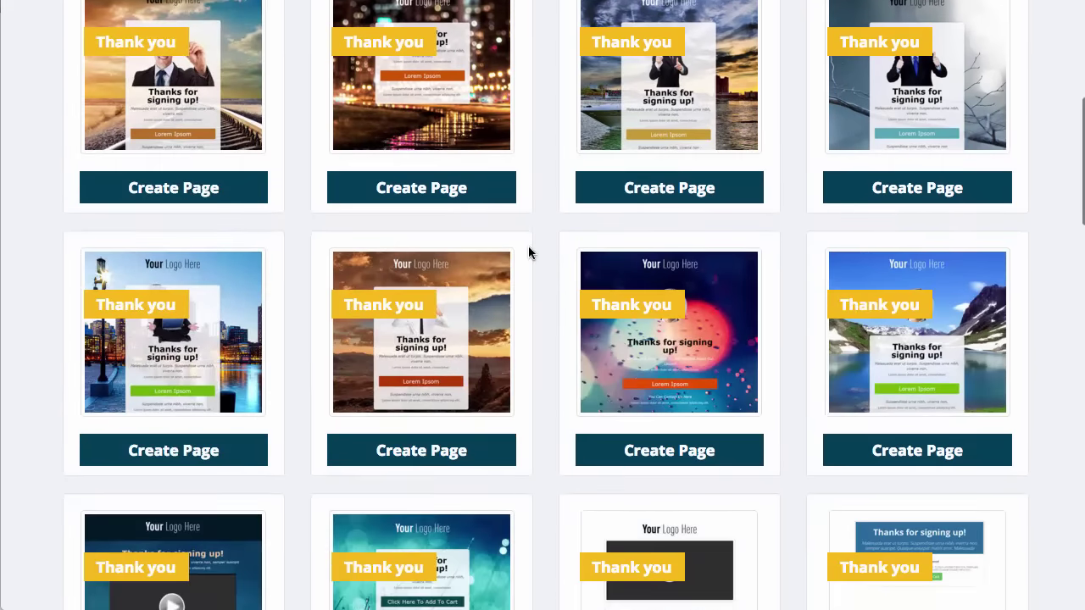
scroll(528, 253, down, 2)
scroll(528, 252, up, 3)
scroll(528, 250, up, 3)
scroll(528, 249, up, 3)
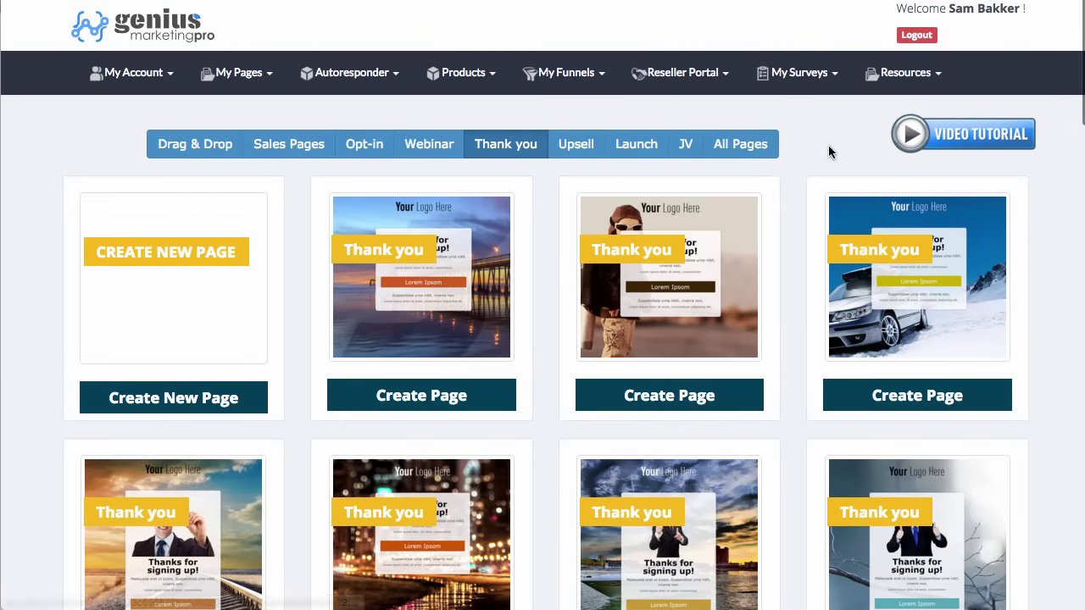
Step: Browse the Upsell, Launch and JV page templates
click(582, 151)
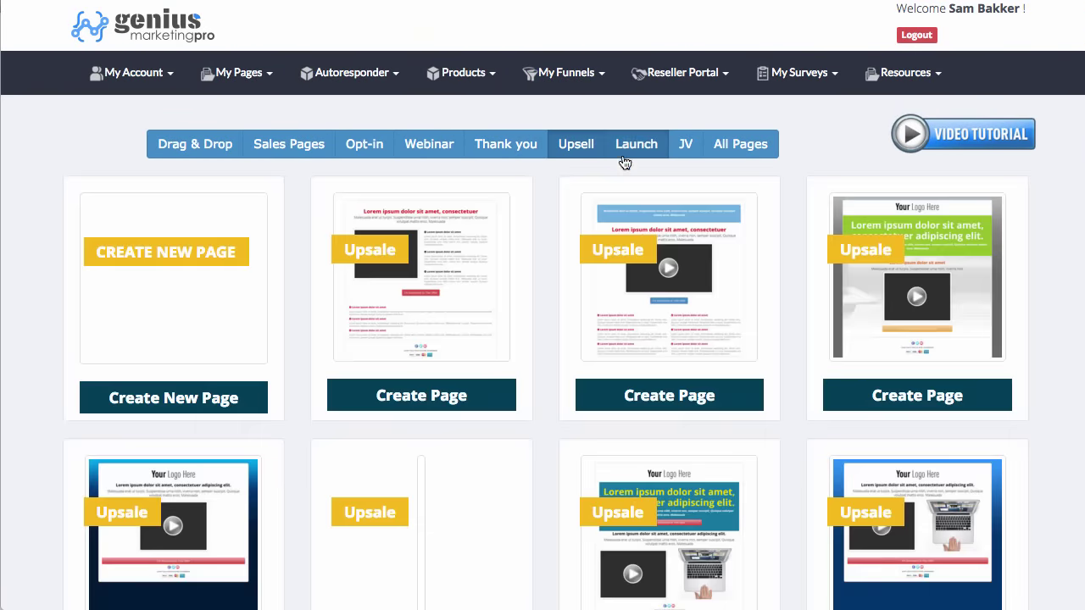
click(638, 146)
scroll(548, 316, down, 1)
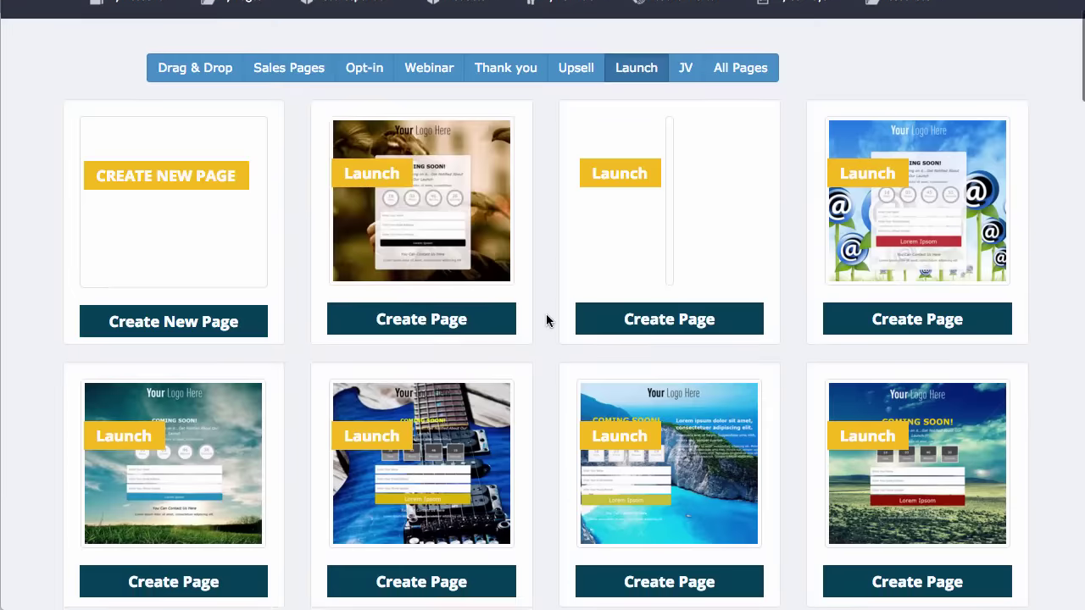
scroll(548, 316, down, 2)
scroll(548, 315, up, 3)
click(686, 148)
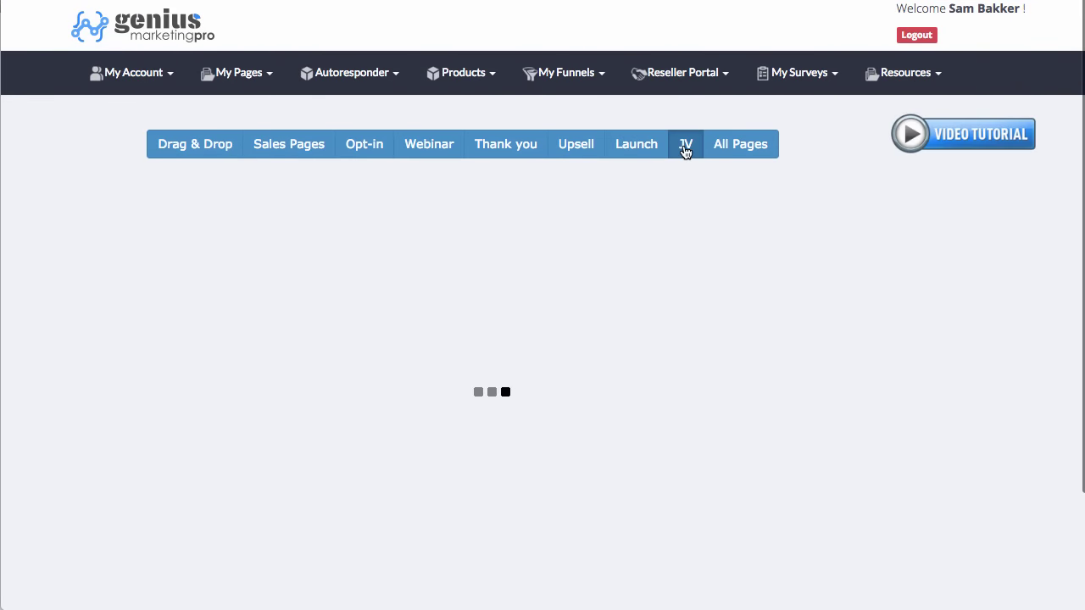
scroll(543, 381, down, 3)
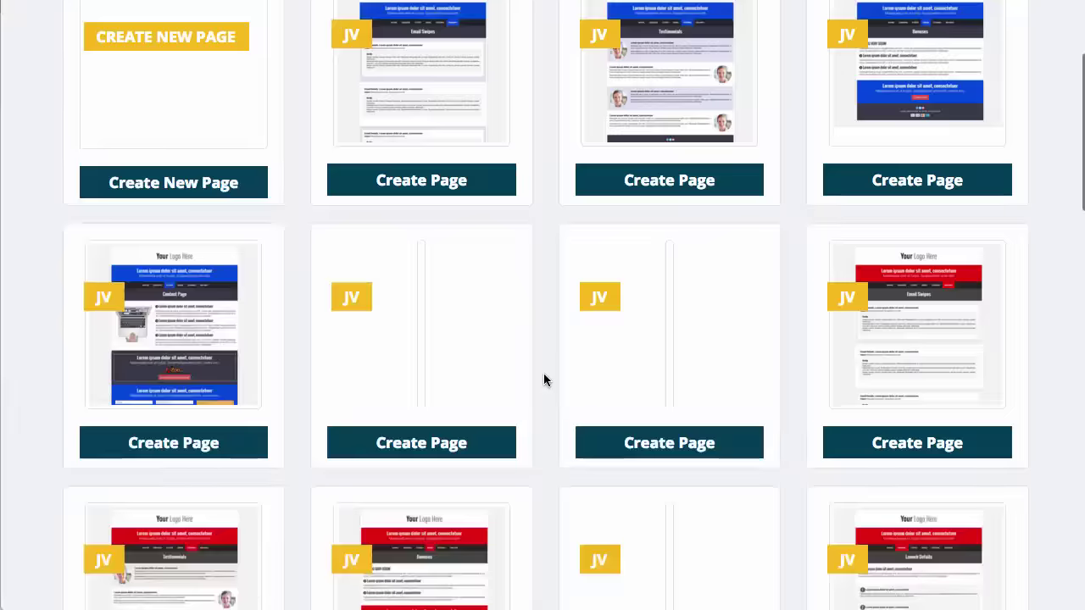
scroll(544, 380, down, 2)
scroll(544, 381, down, 3)
scroll(544, 381, down, 3)
scroll(544, 381, up, 10)
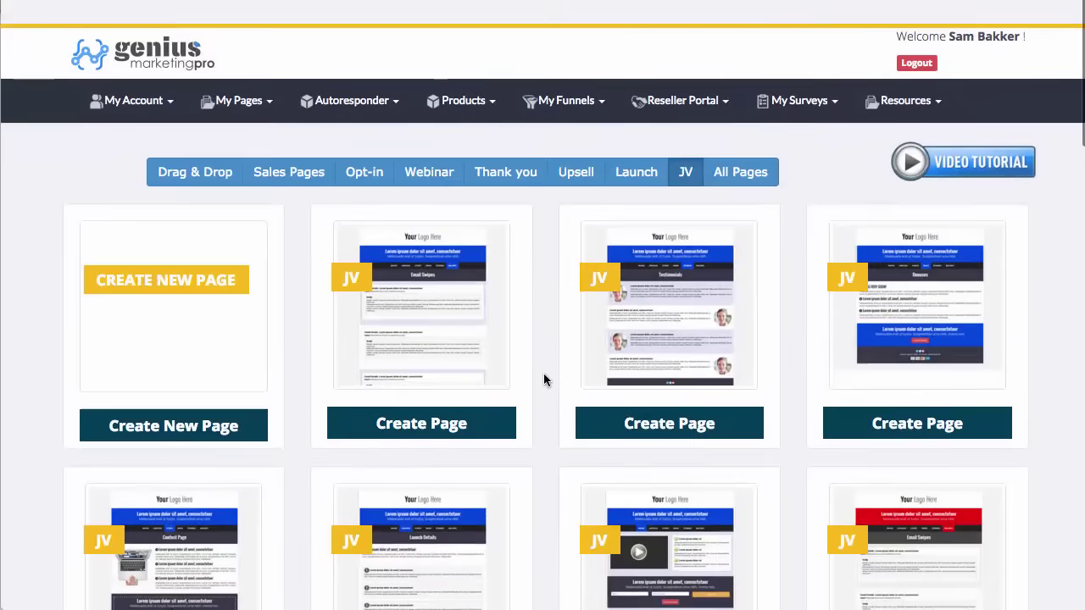
scroll(698, 176, down, 1)
Step: View All Pages, then return to Sales Pages and scroll the full-page designs
click(725, 151)
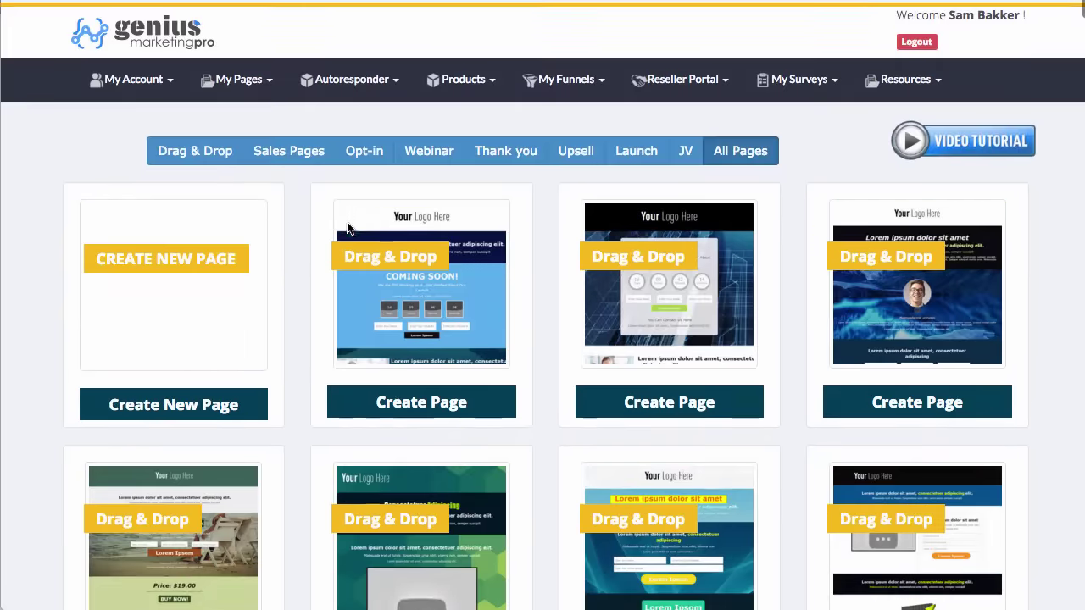
click(310, 151)
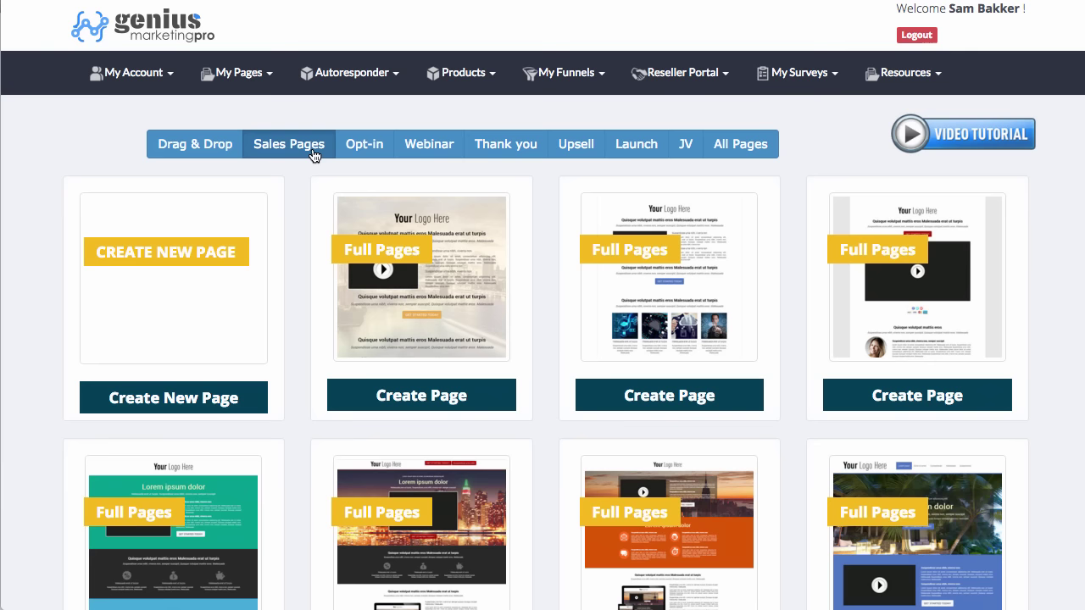
scroll(419, 234, down, 4)
scroll(419, 229, down, 2)
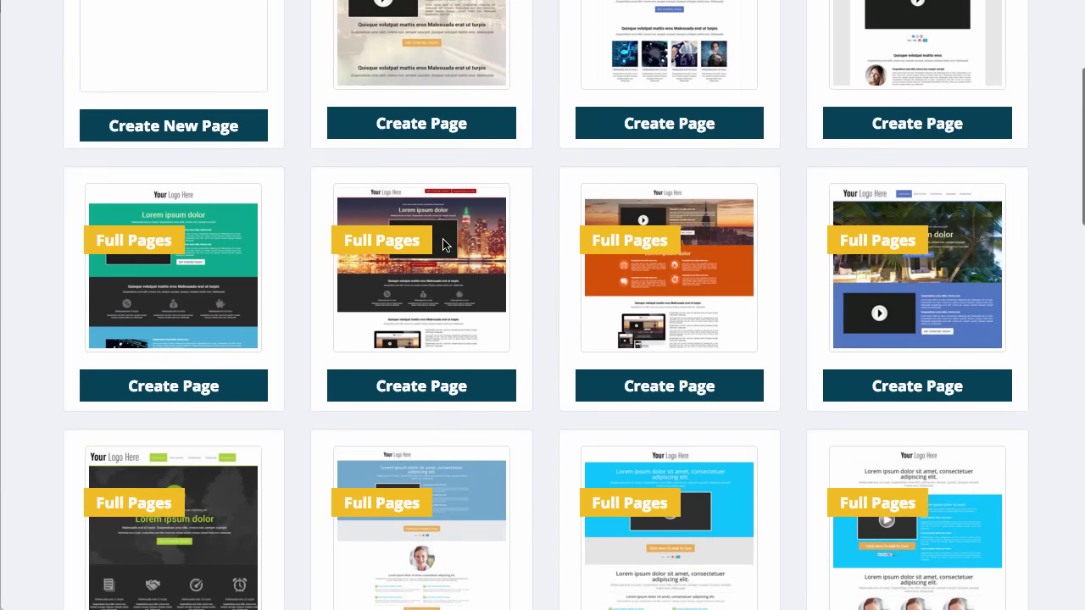
scroll(458, 254, down, 2)
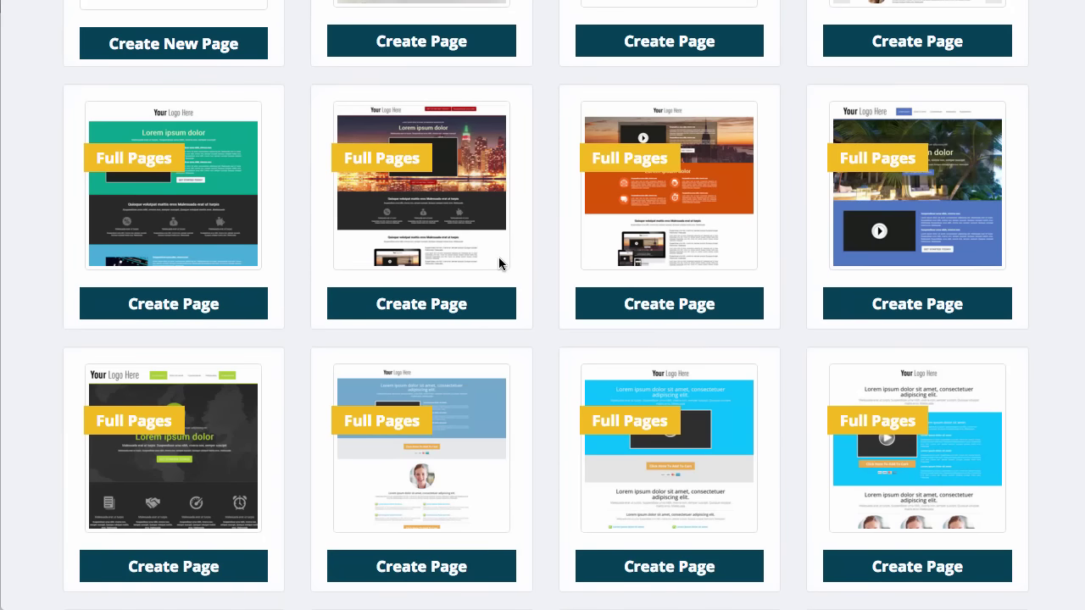
scroll(499, 258, down, 5)
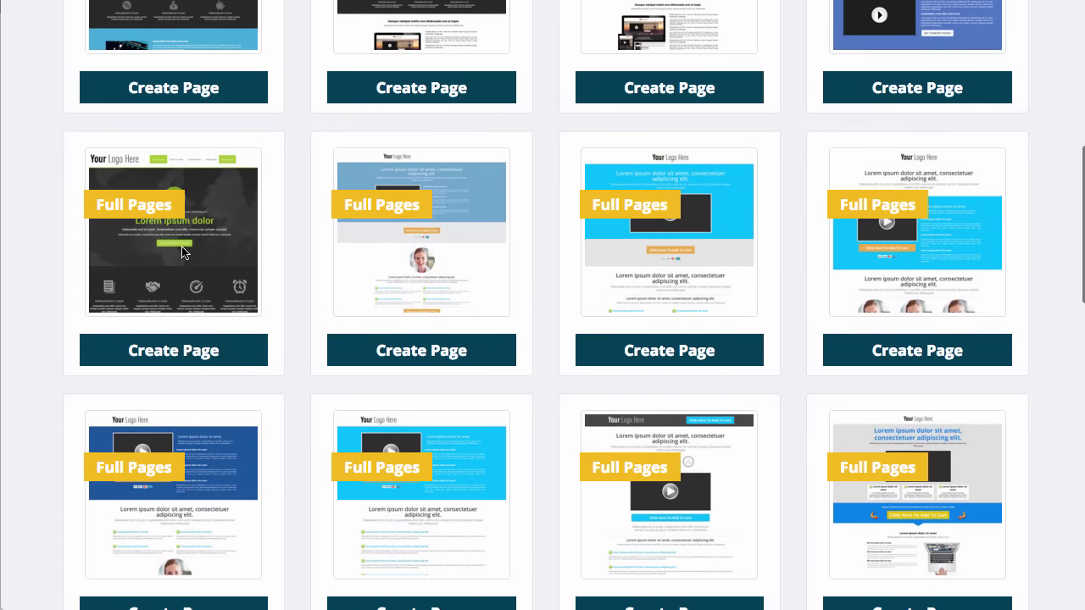
Step: Start a new page from the dark sales template and edit the line below the handshake icon
click(171, 350)
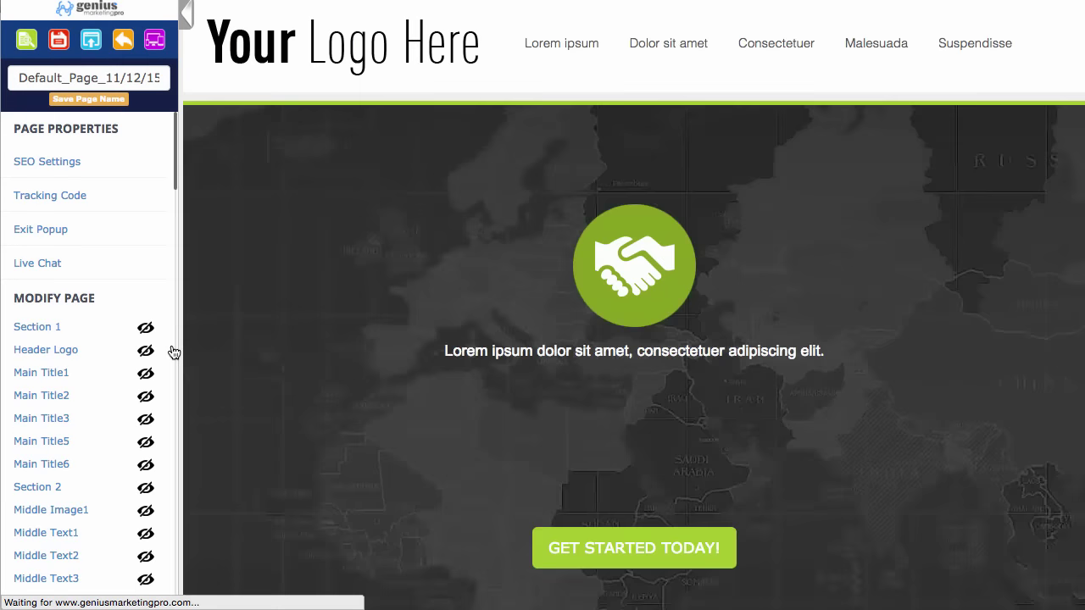
click(679, 347)
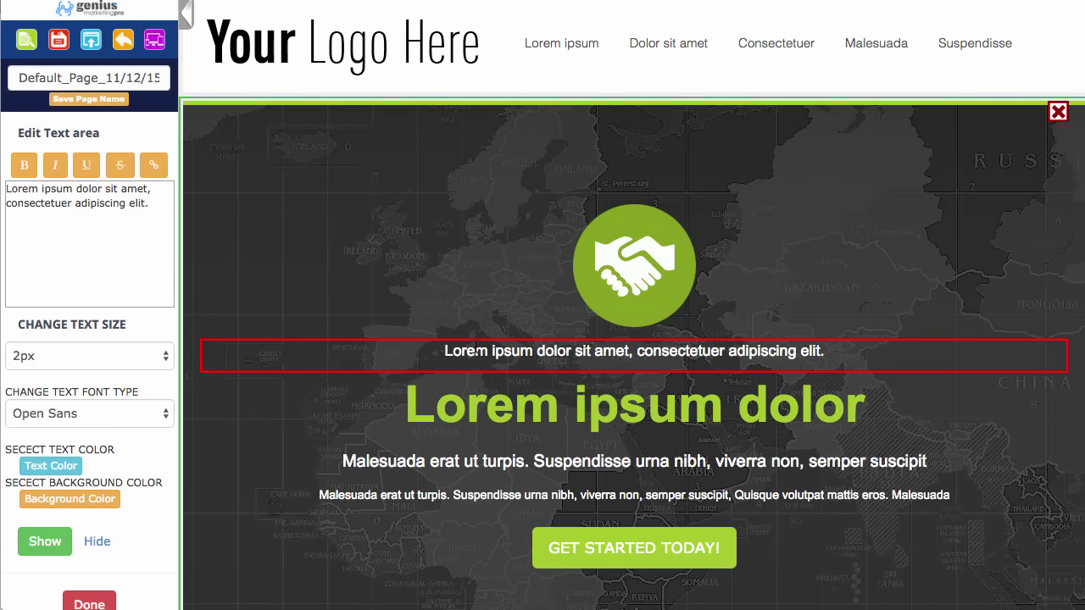
drag(445, 350, 833, 348)
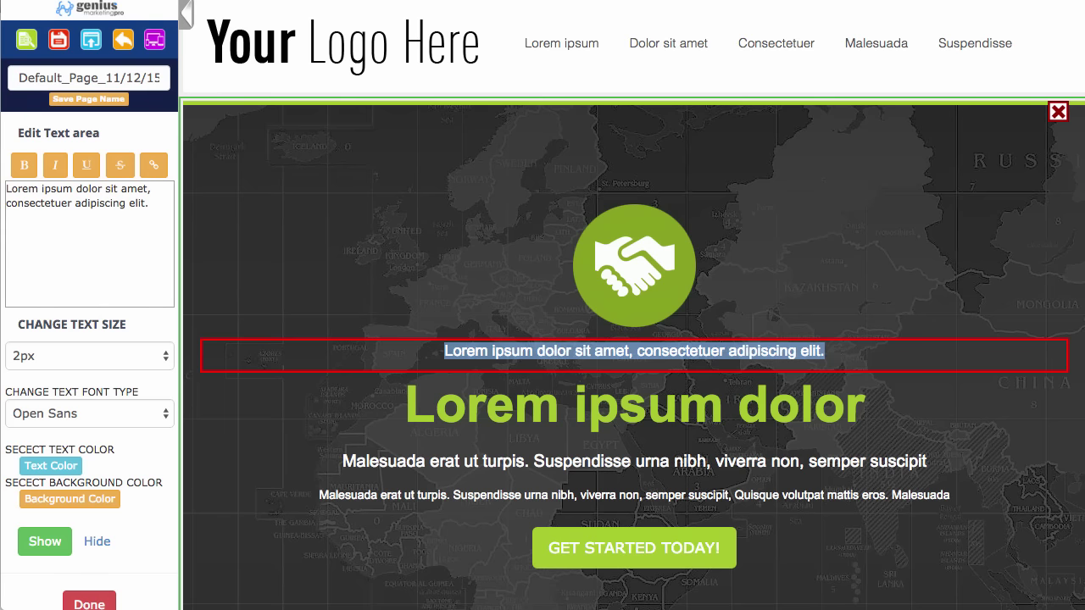
click(836, 351)
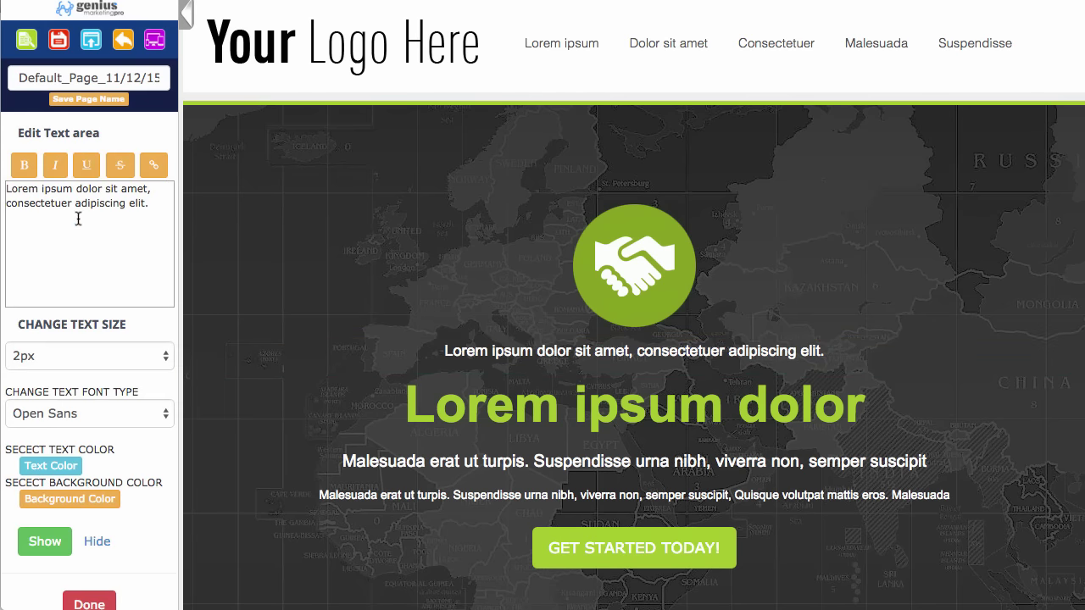
Step: Replace that line with 'Get access to this new system for world domination'
drag(136, 215, 3, 151)
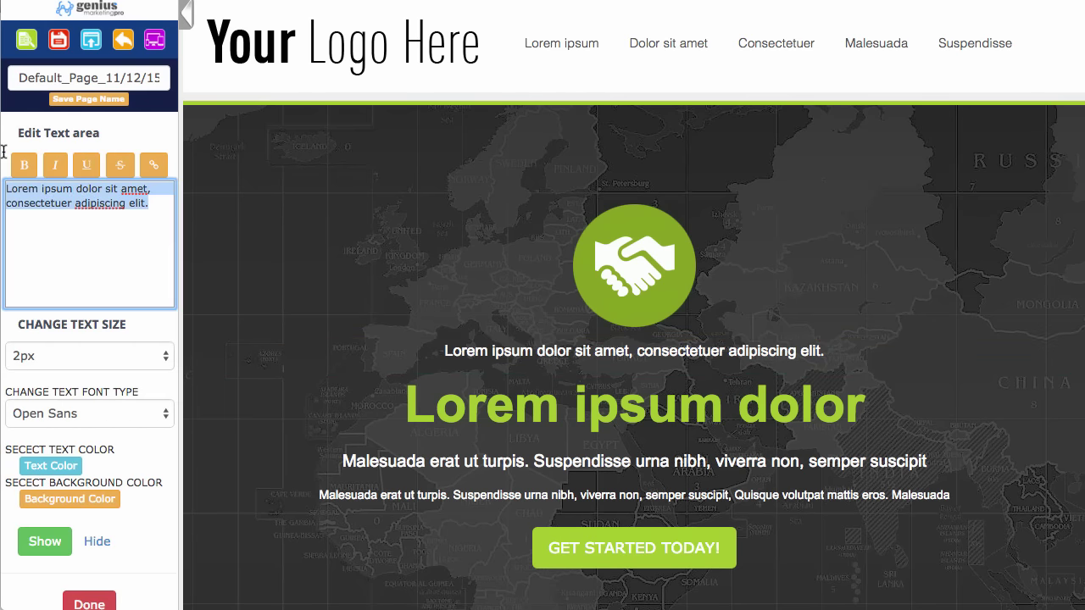
text(Get )
text(ss tpo)
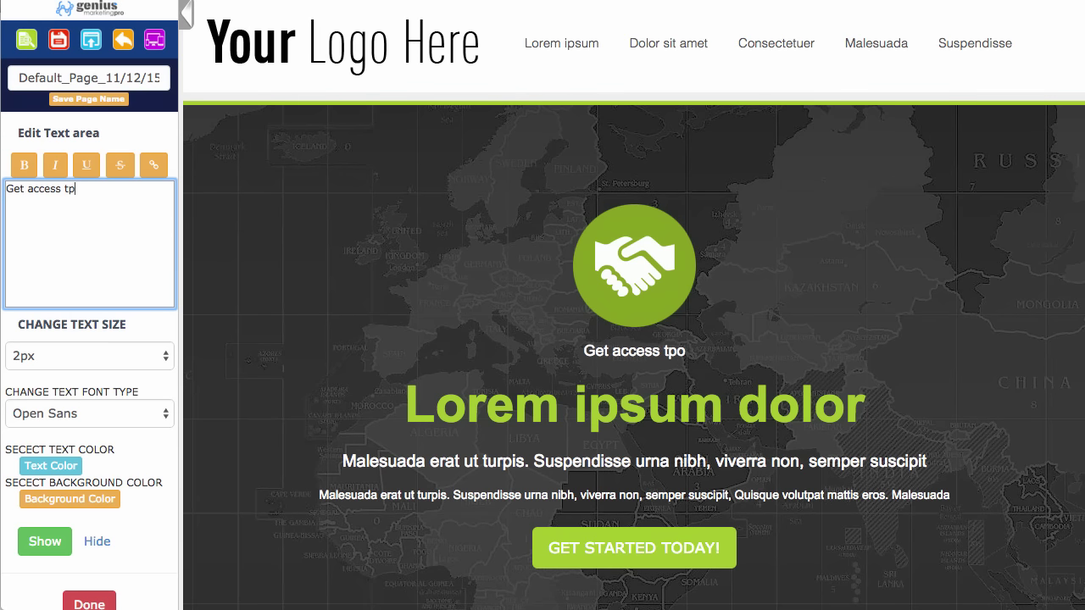
key(BackSpace)
key(BackSpace)
text(o this new)
key(BackSpace)
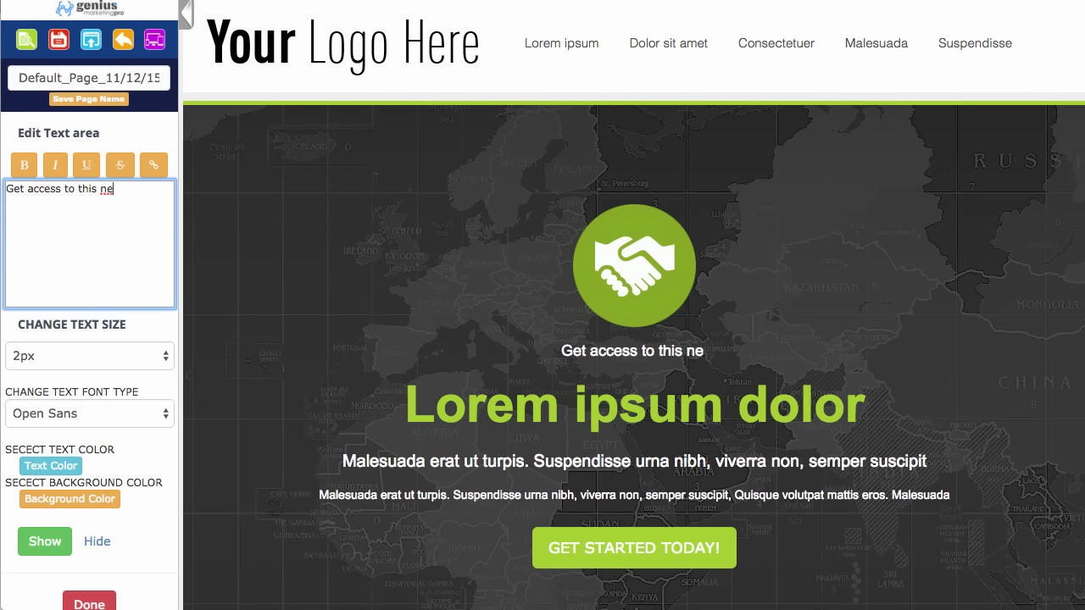
text(w systm)
key(BackSpace)
text(em)
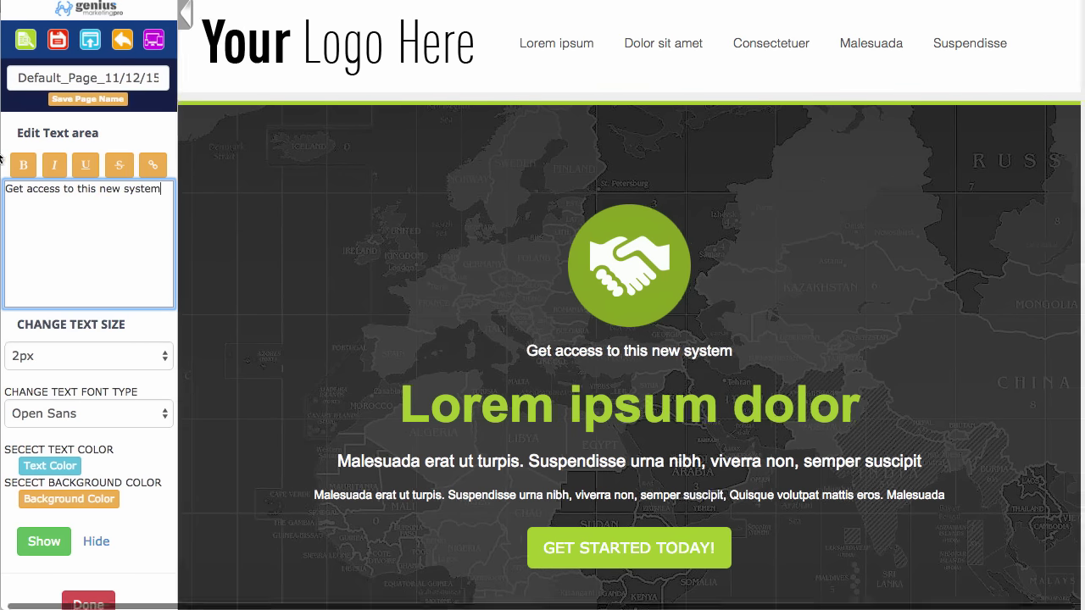
text( vfor)
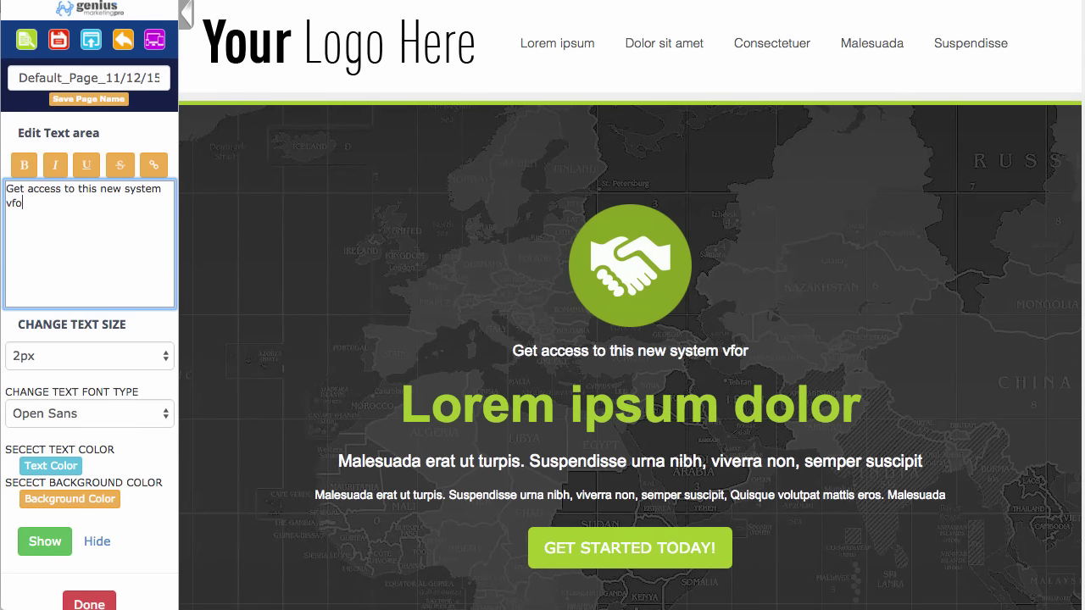
key(BackSpace)
key(BackSpace)
key(BackSpace)
text(for world c)
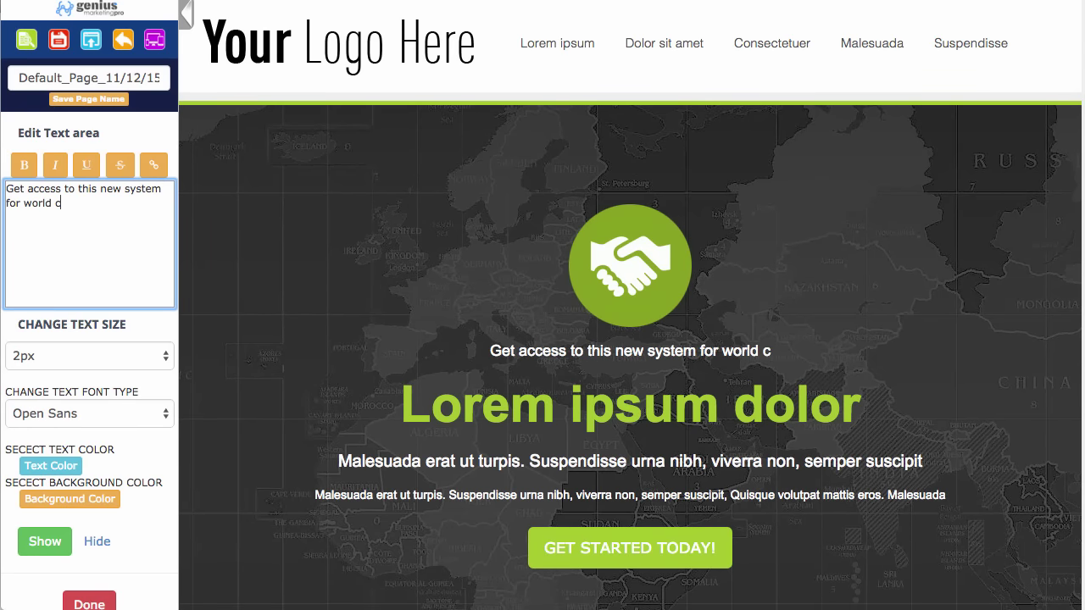
key(BackSpace)
text(domination)
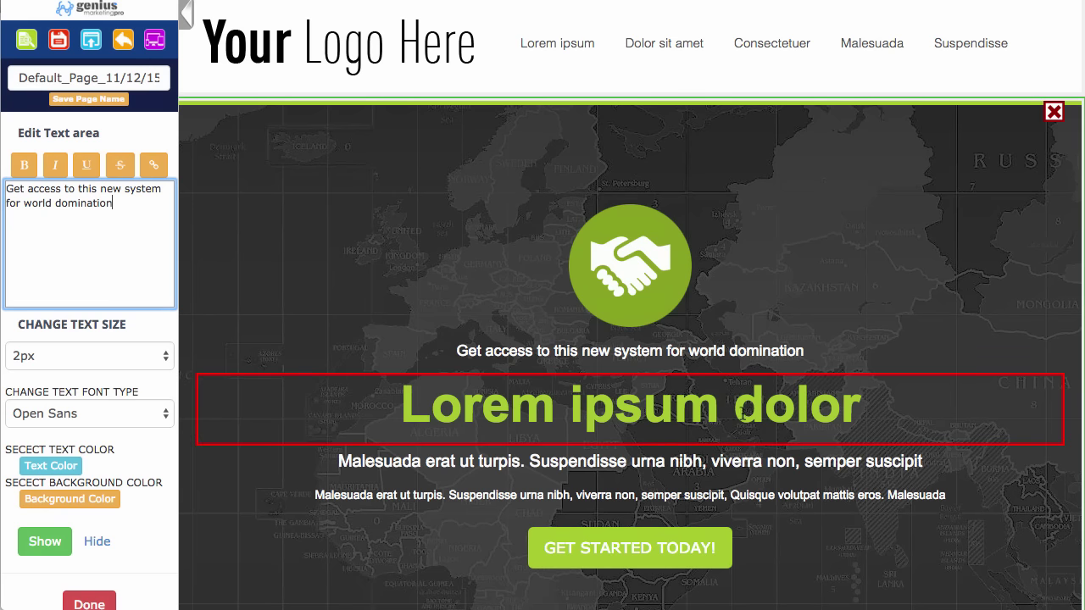
Step: Change the main headline from Lorem ipsum to 'New All In One Marketing System'
click(678, 410)
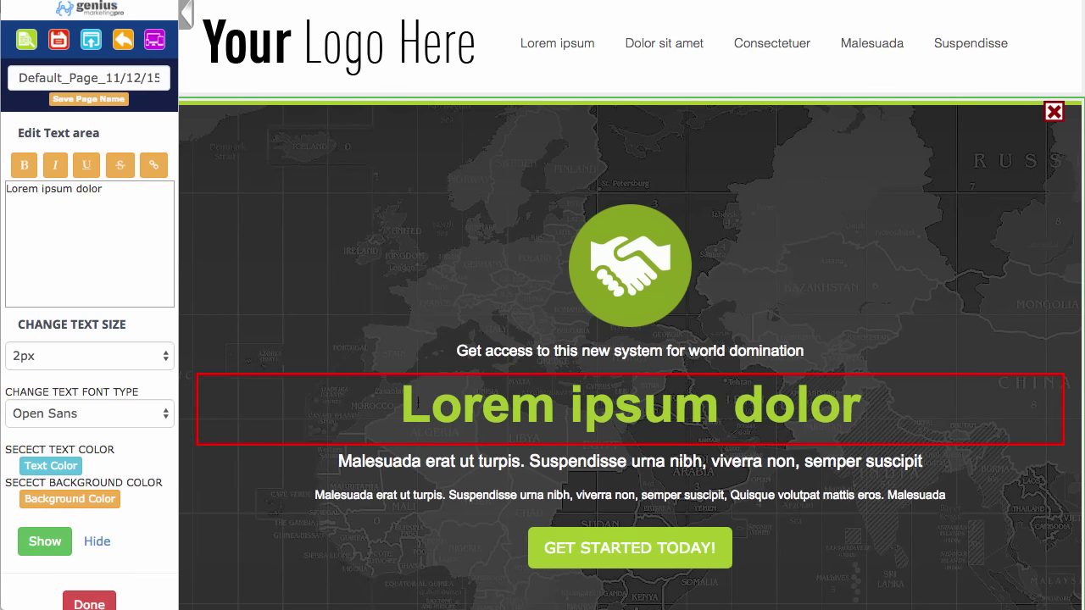
click(111, 197)
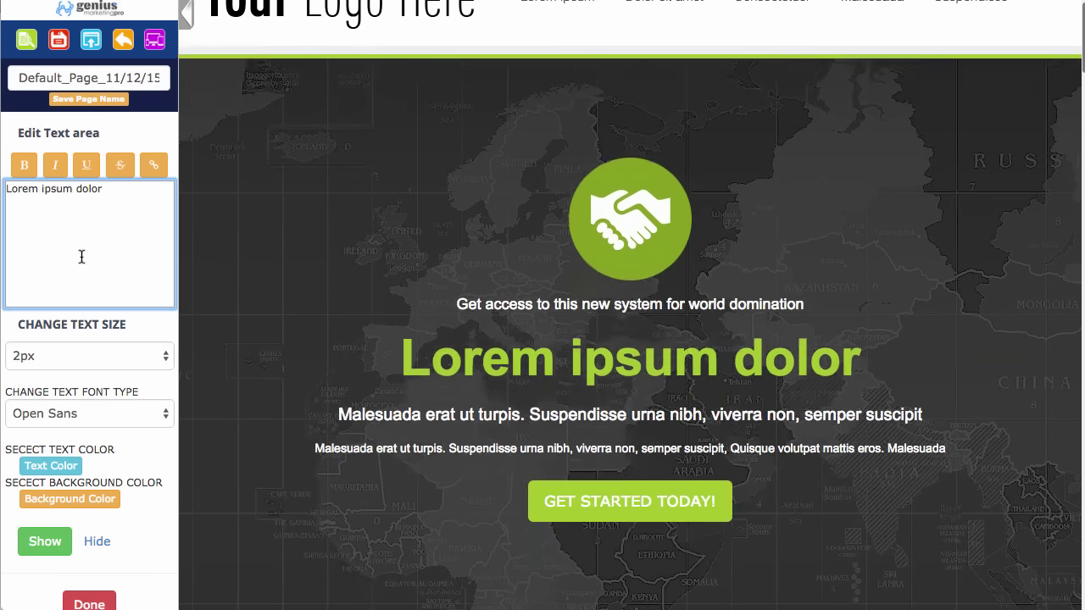
drag(82, 257, 0, 198)
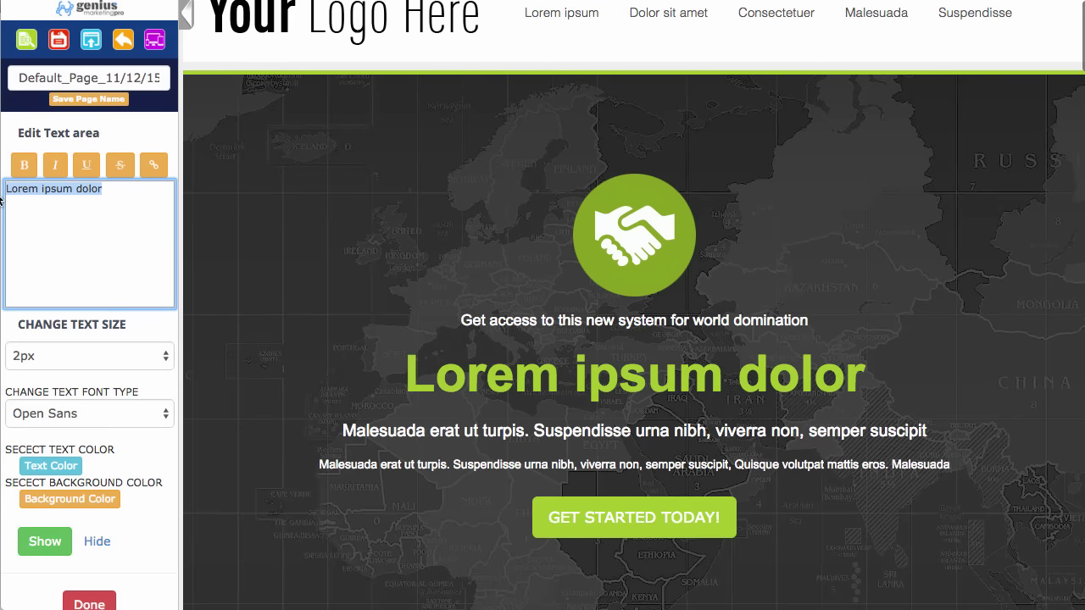
text(New )
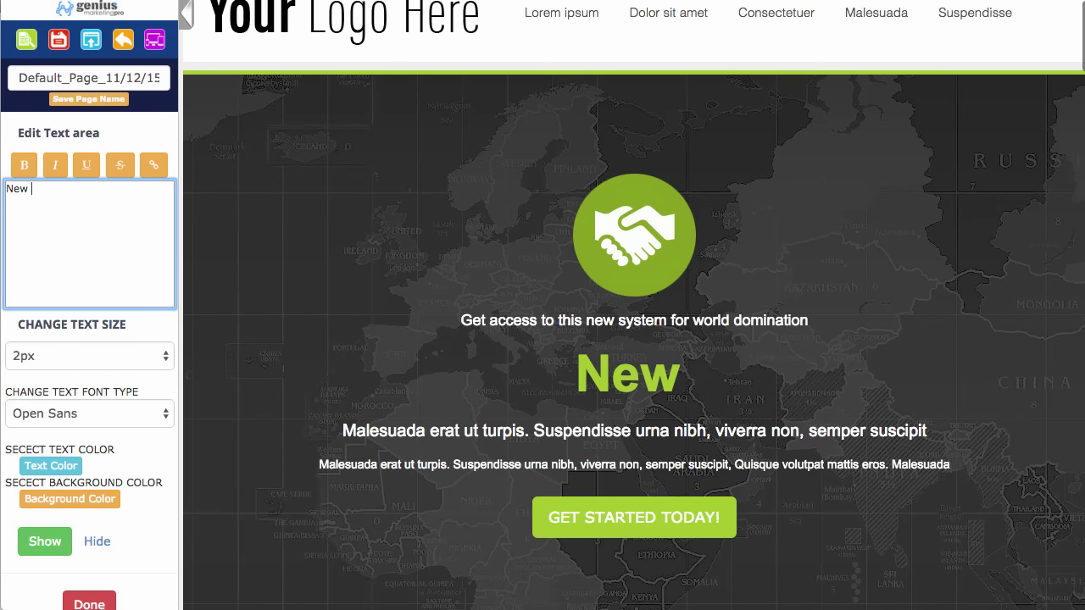
text(All In One )
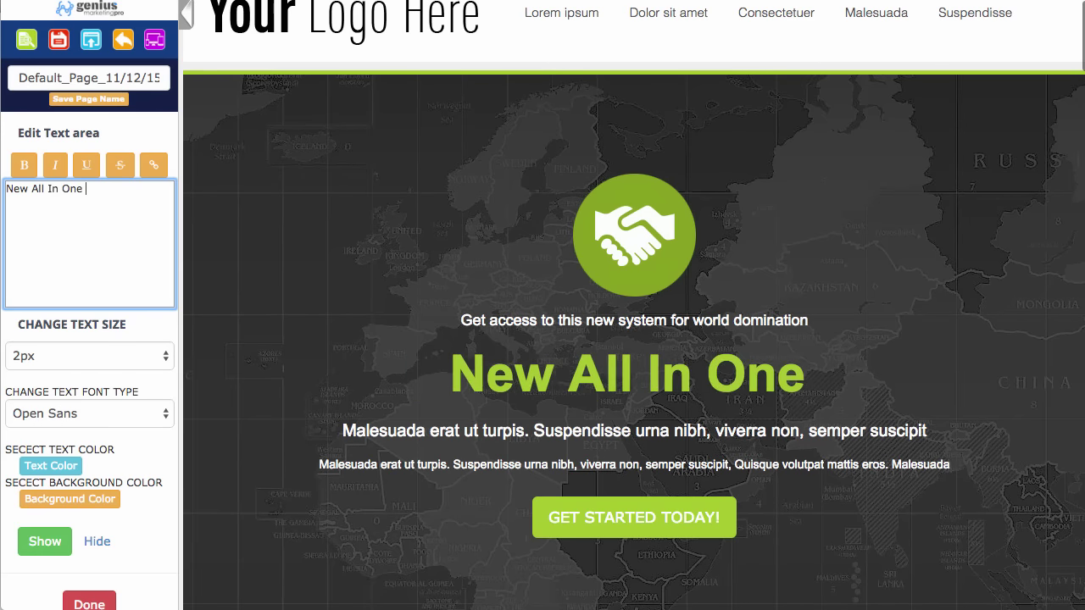
text(marketing System)
key(BackSpace)
key(BackSpace)
key(BackSpace)
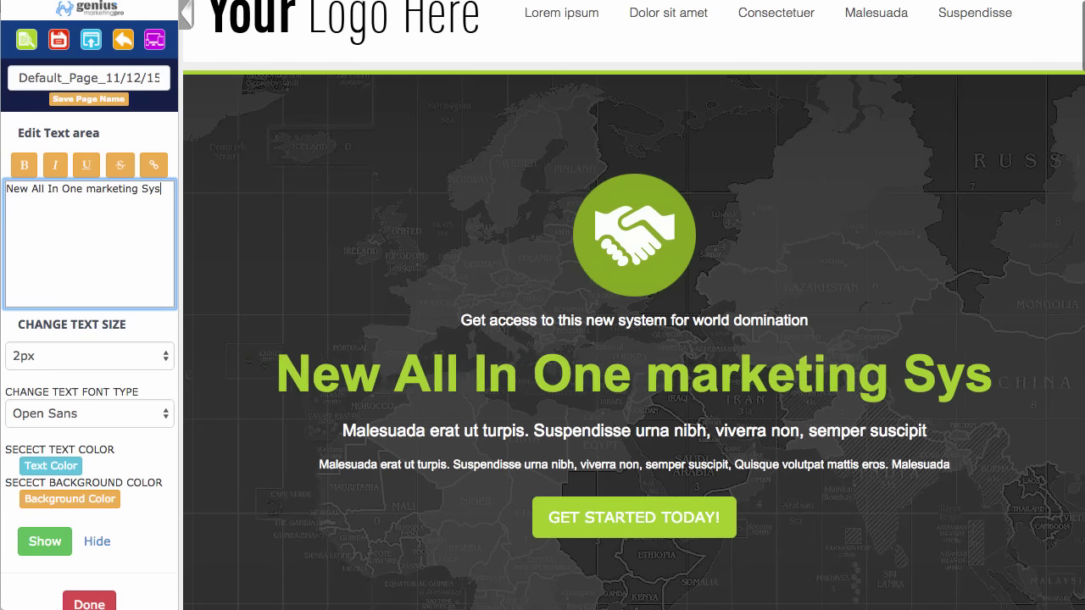
key(BackSpace)
key(BackSpace)
key(BackSpace)
key(BackSpace)
key(BackSpace)
key(BackSpace)
key(BackSpace)
key(BackSpace)
key(BackSpace)
key(BackSpace)
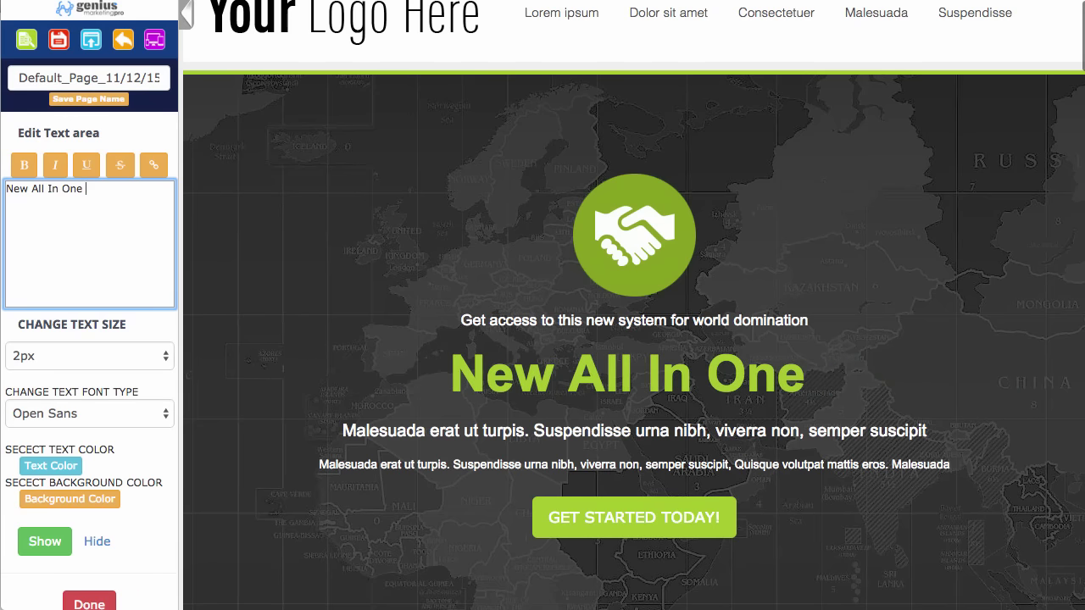
text(Marketing System)
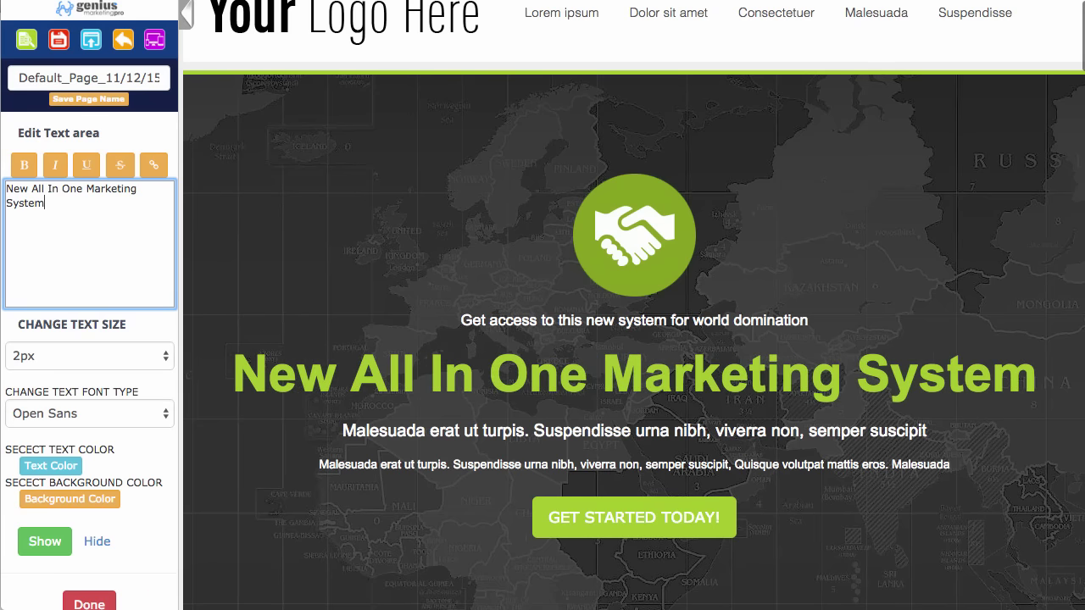
scroll(559, 399, down, 2)
scroll(574, 412, down, 2)
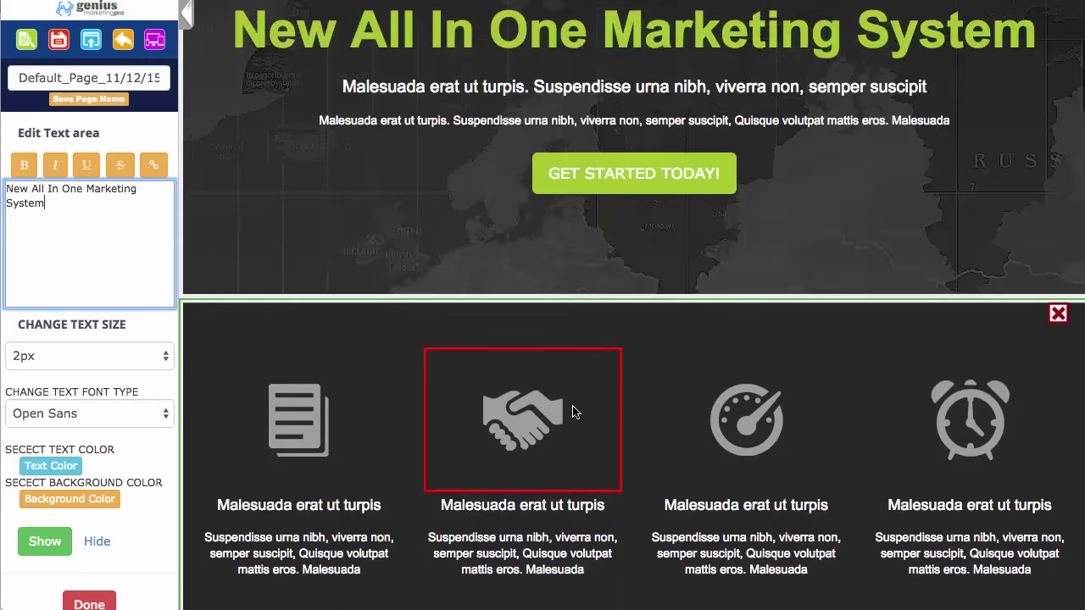
scroll(519, 305, down, 2)
click(519, 304)
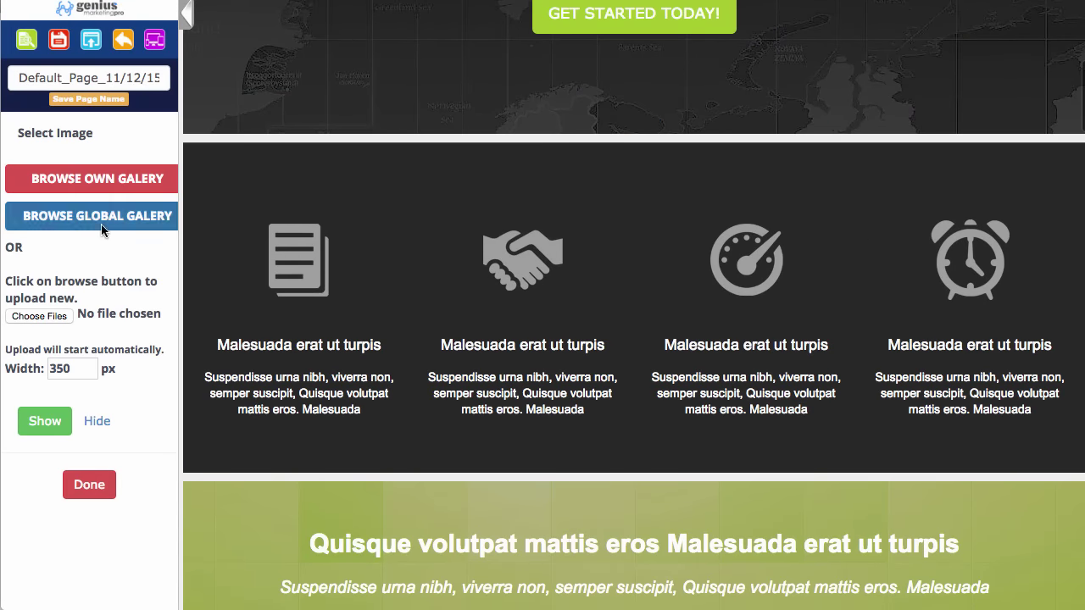
click(454, 358)
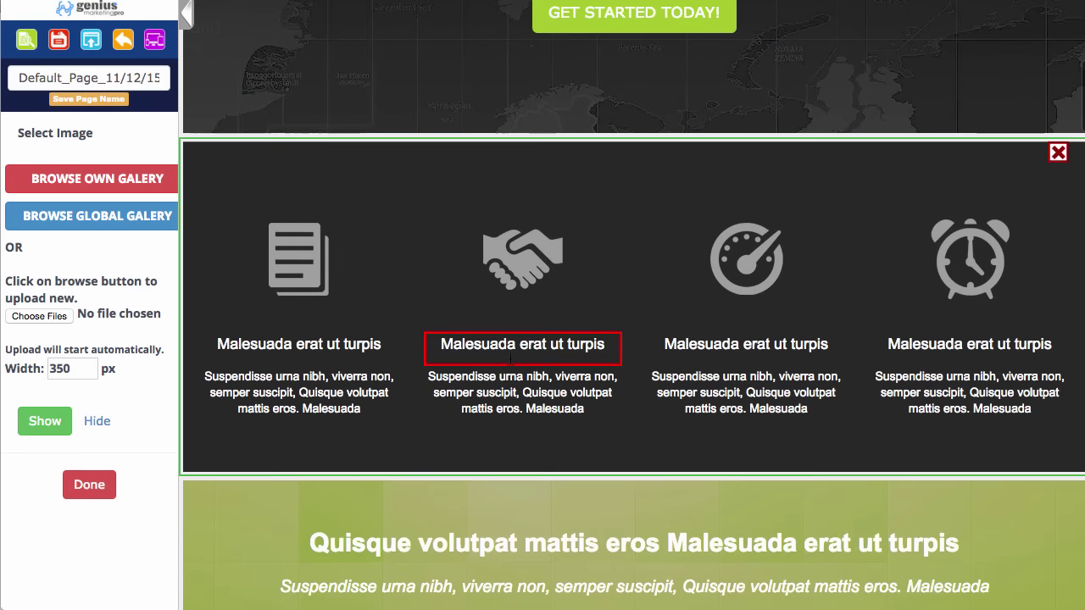
scroll(635, 431, down, 3)
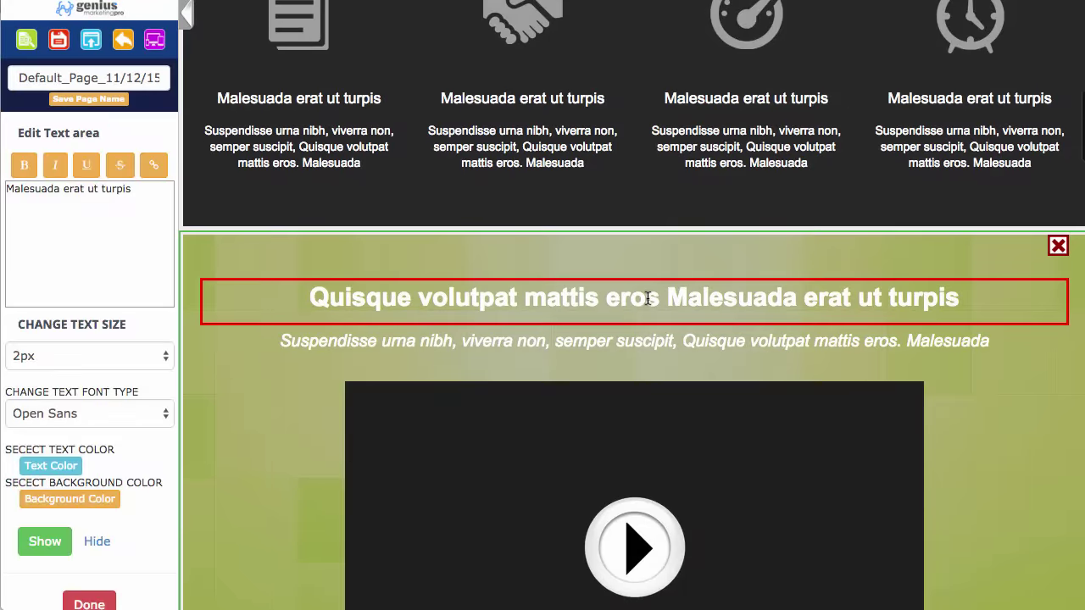
click(625, 298)
scroll(624, 362, down, 10)
scroll(630, 365, up, 7)
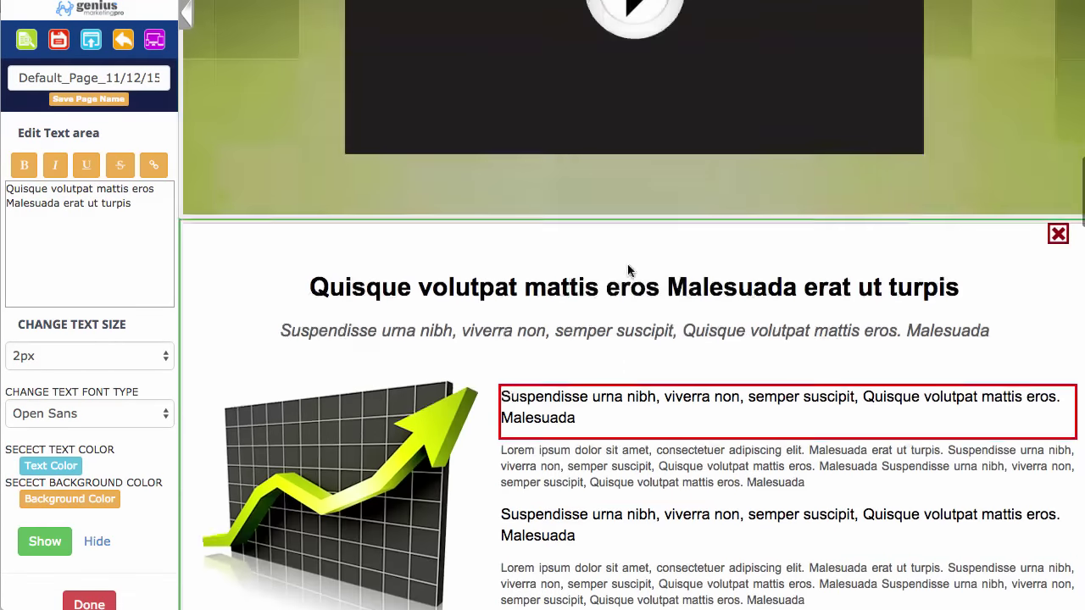
click(640, 331)
scroll(635, 289, up, 5)
scroll(635, 339, down, 10)
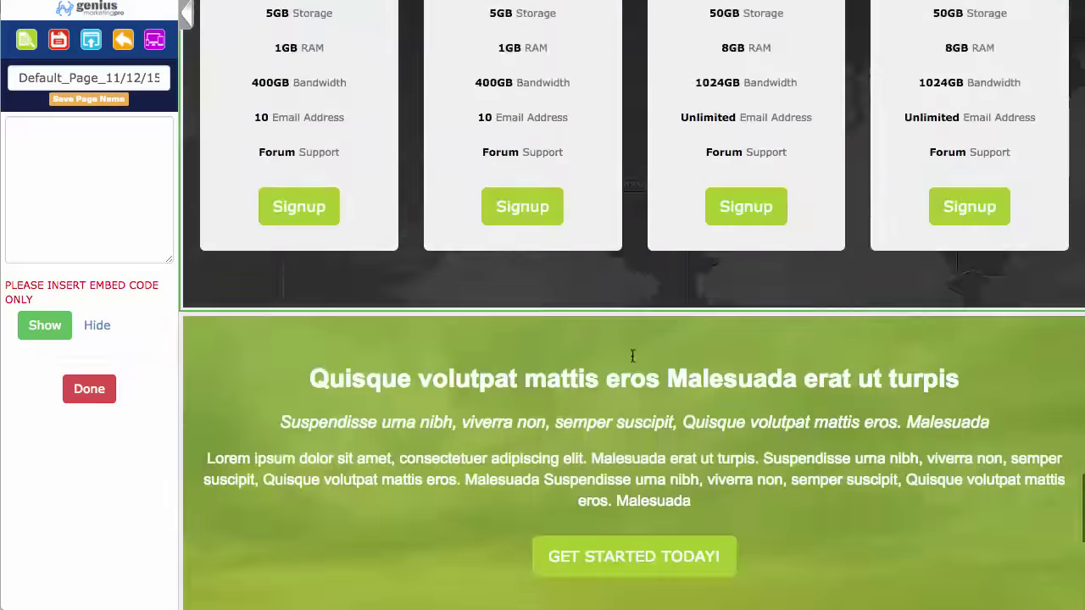
scroll(638, 360, down, 5)
scroll(638, 365, up, 10)
scroll(695, 373, down, 2)
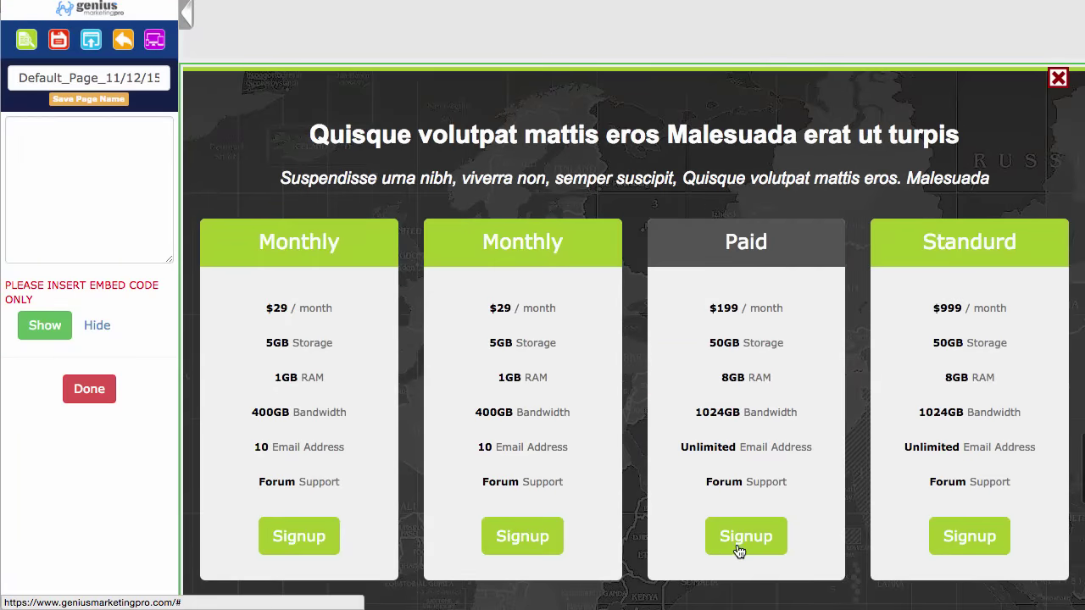
scroll(603, 500, down, 4)
scroll(596, 493, down, 6)
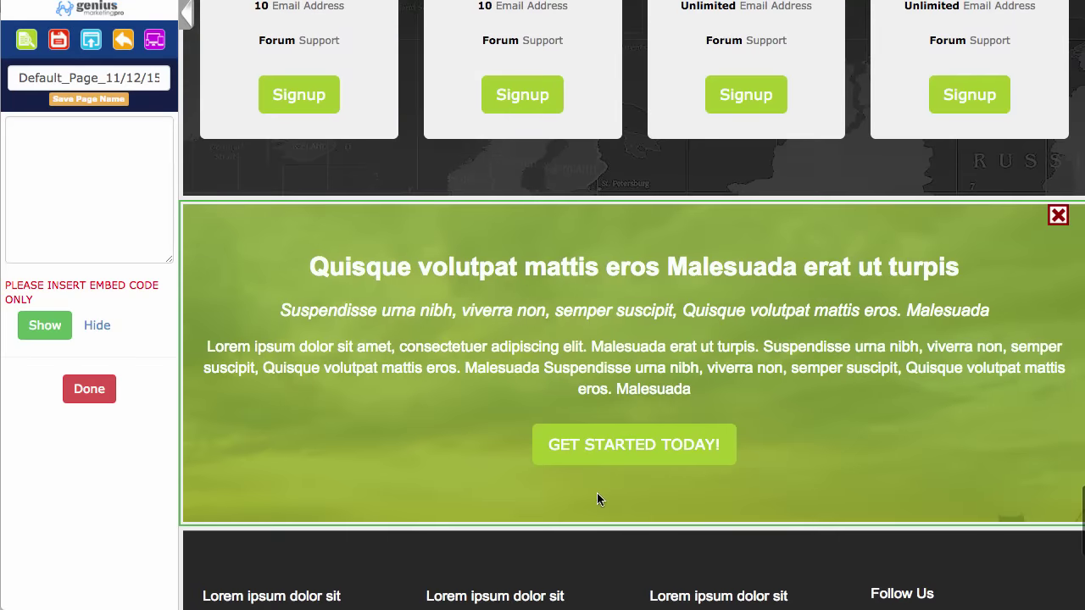
click(638, 448)
click(39, 207)
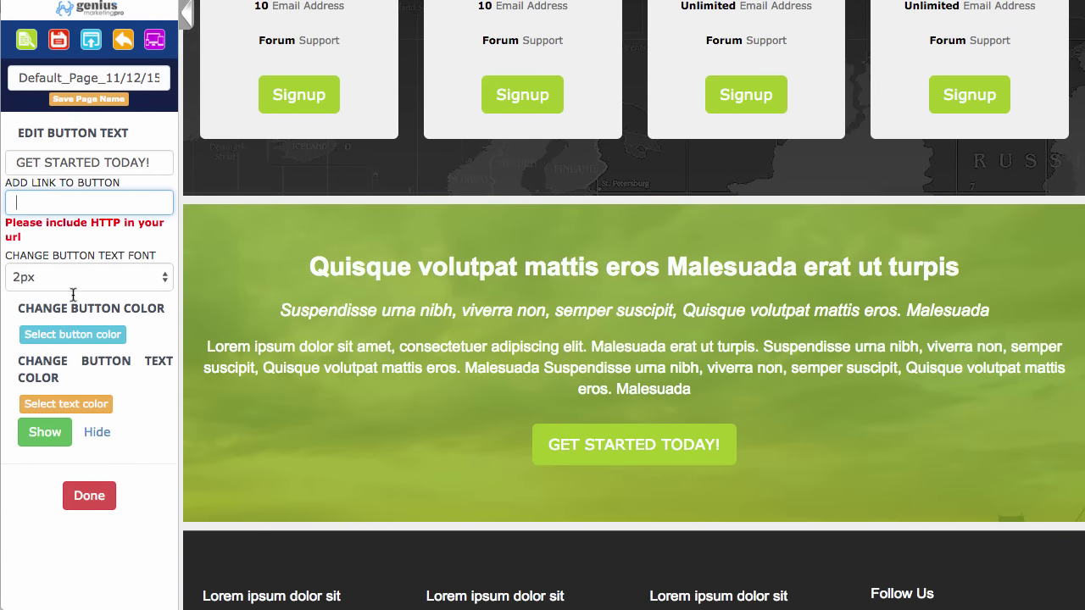
scroll(497, 328, down, 5)
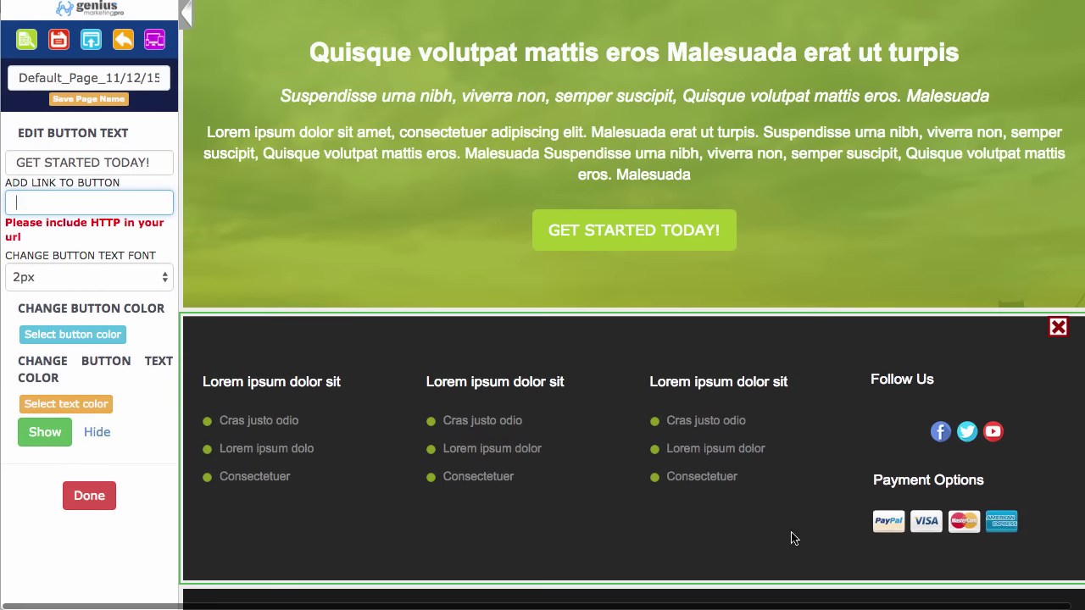
click(699, 475)
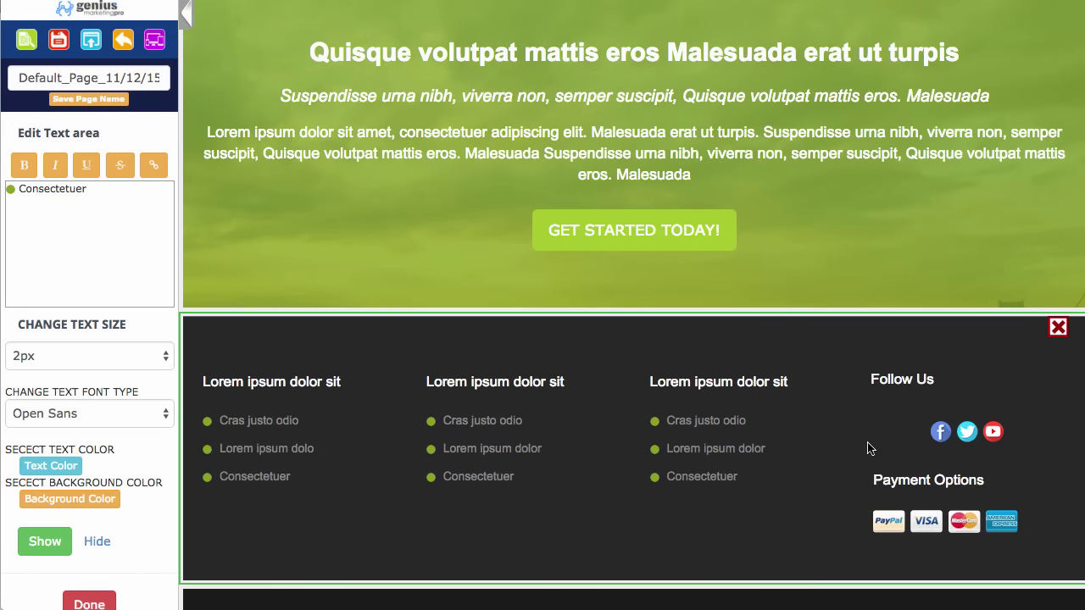
click(941, 432)
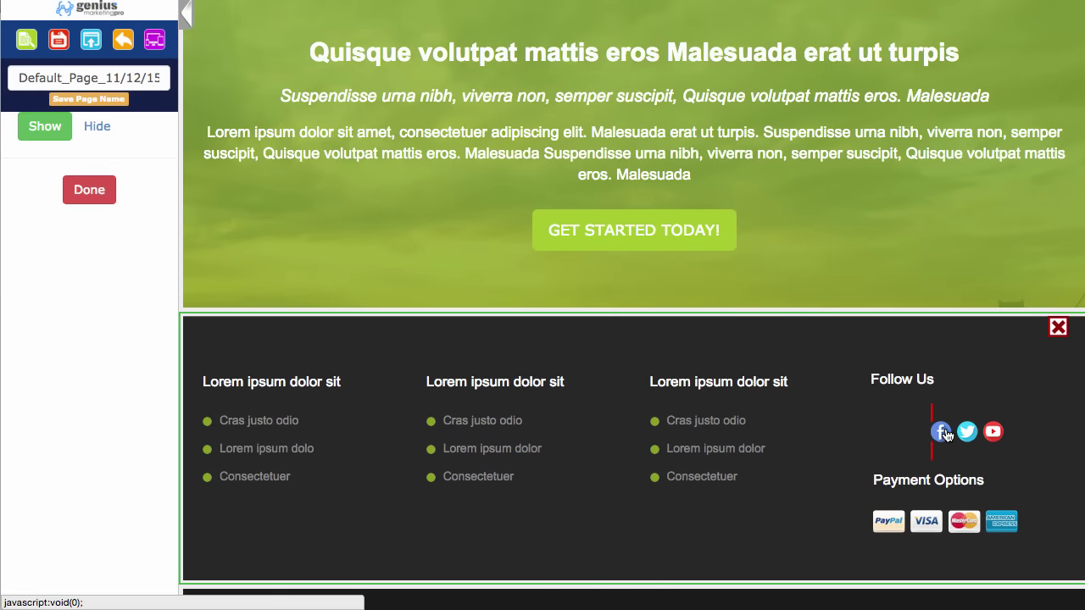
click(301, 430)
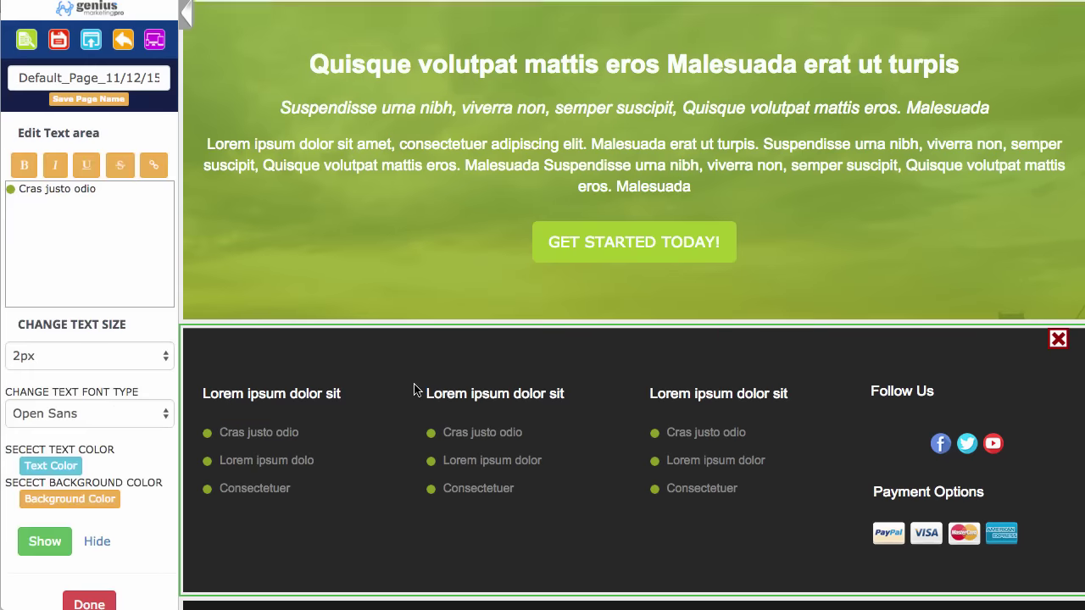
scroll(416, 388, up, 15)
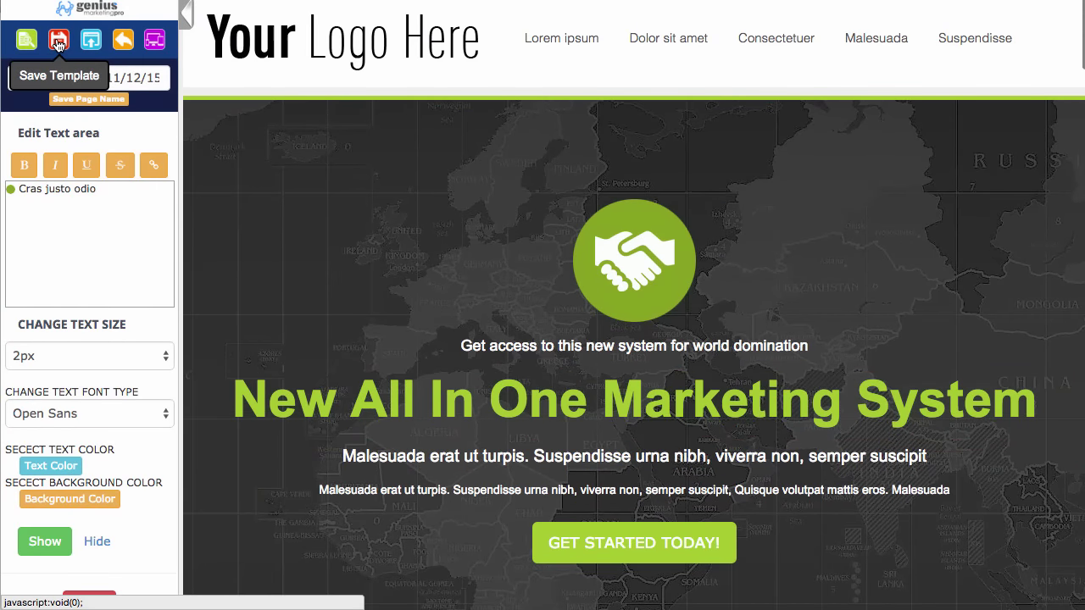
Step: Save the edited sales page and publish it
click(57, 43)
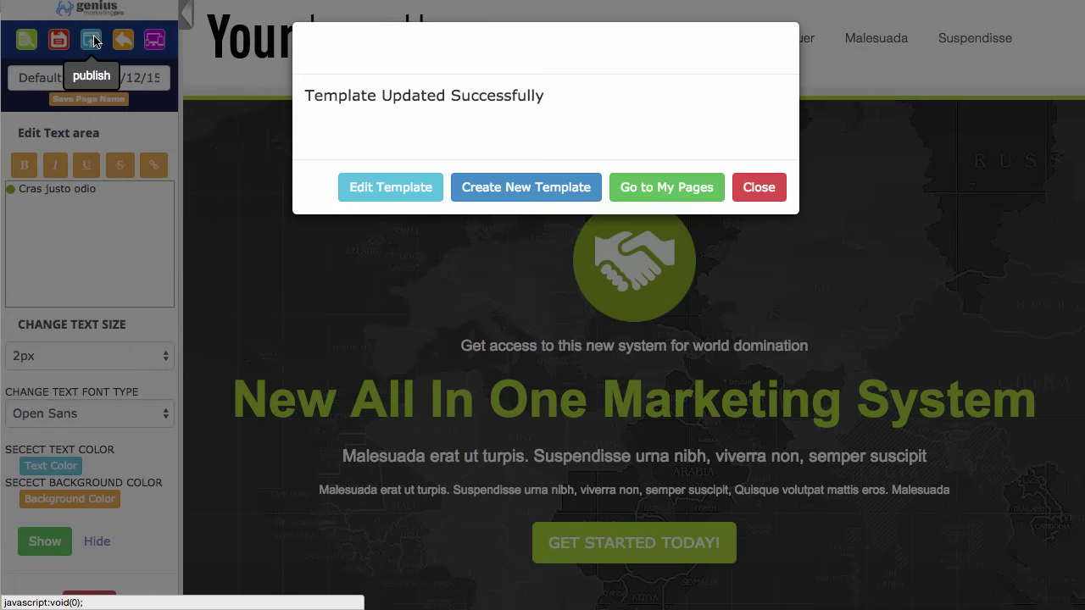
click(751, 191)
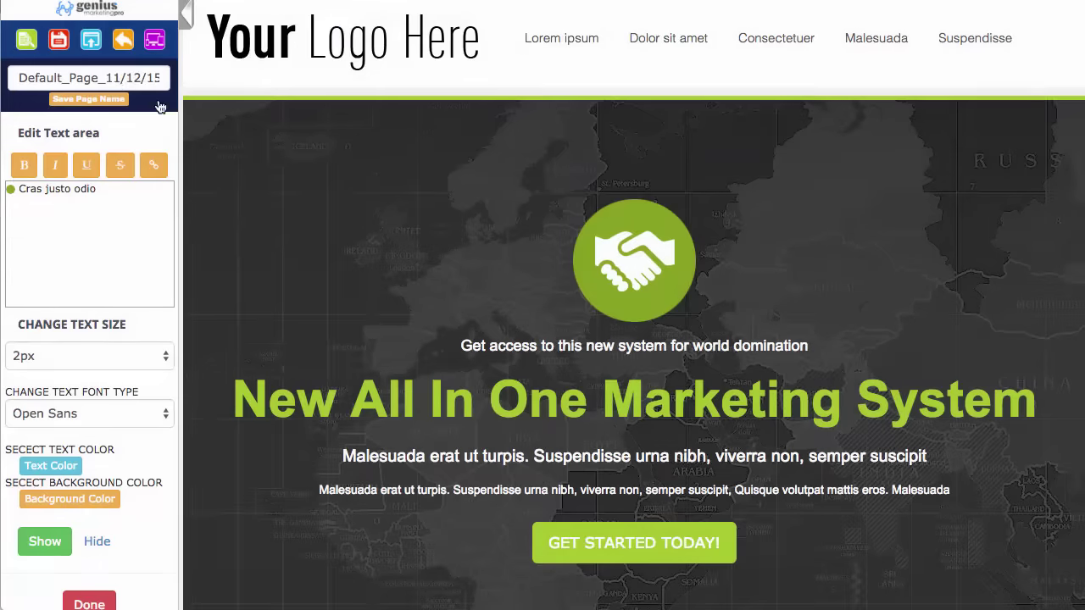
click(91, 49)
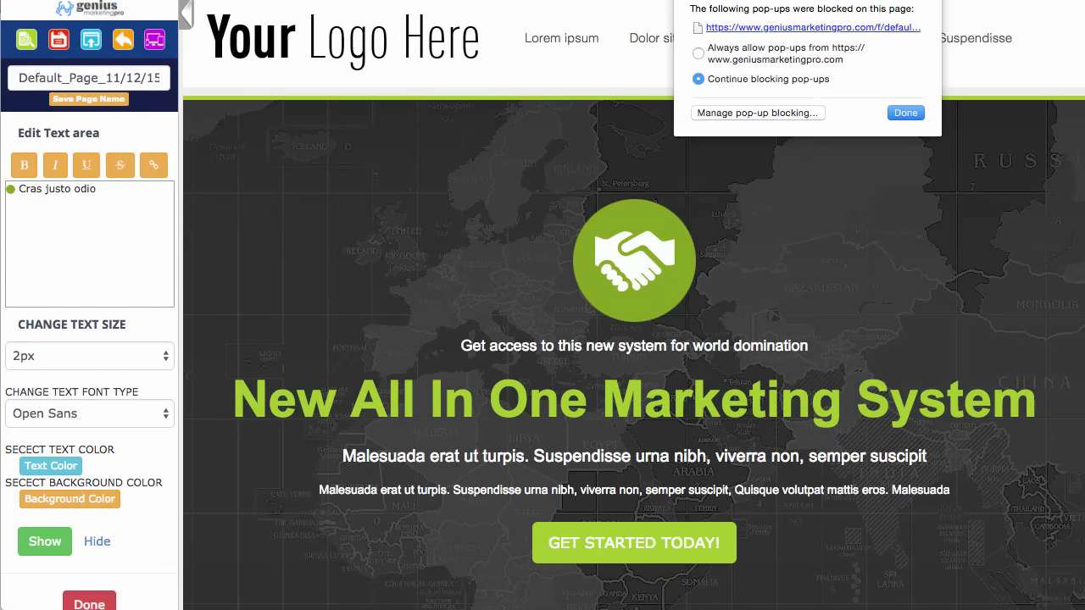
Step: Set the browser to always allow pop-ups from the site and publish the page again
click(906, 112)
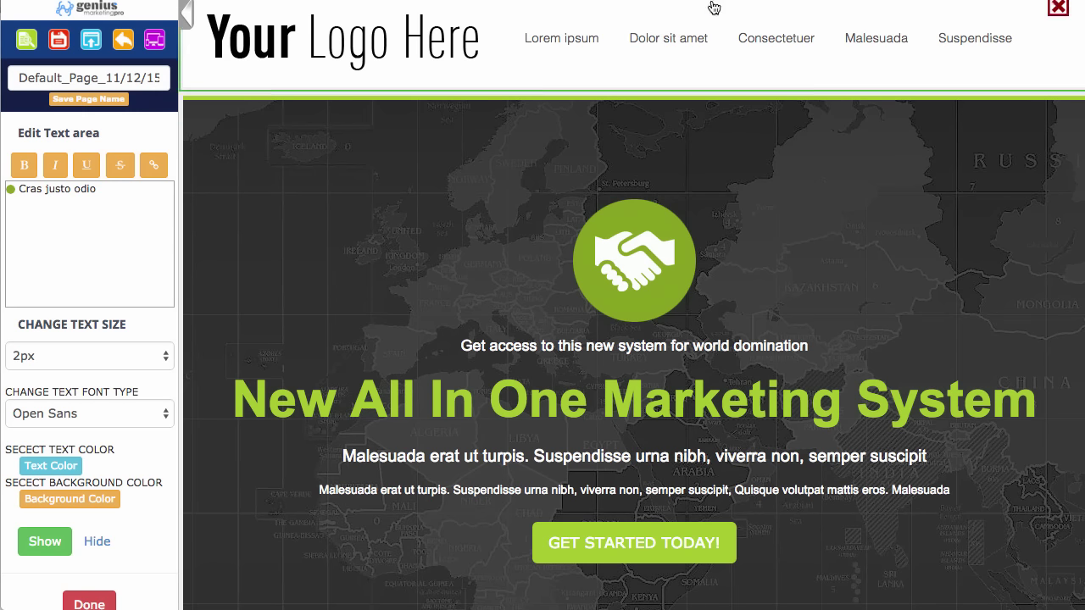
click(91, 40)
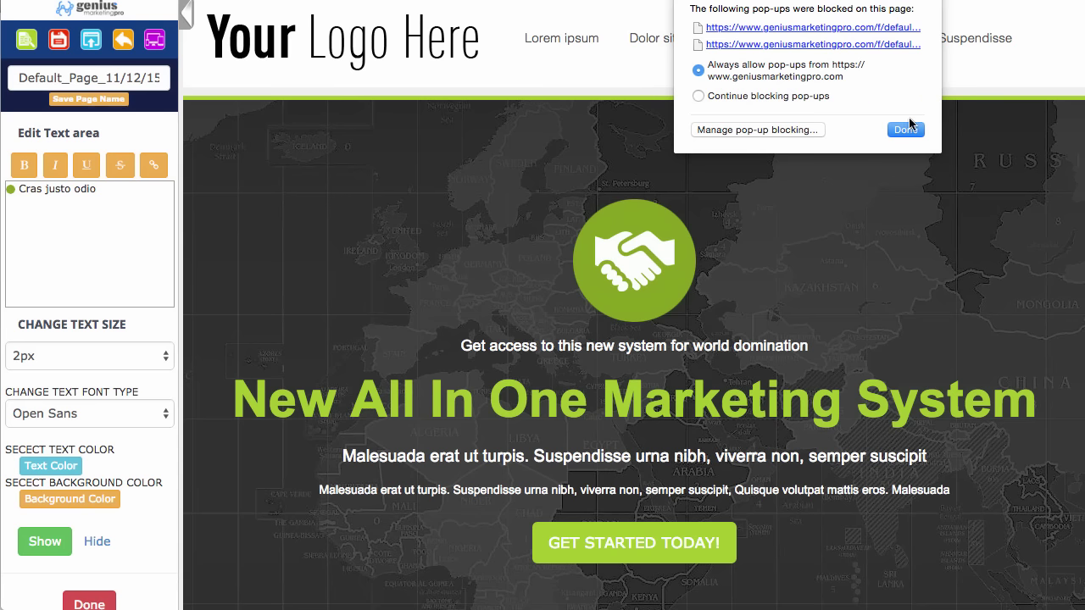
click(906, 129)
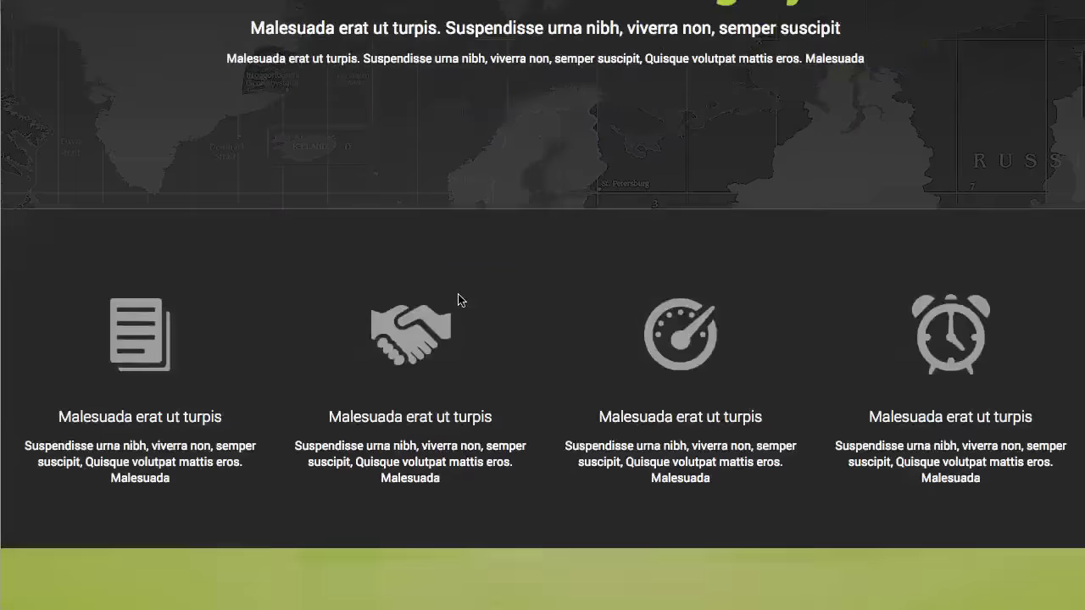
scroll(458, 300, down, 10)
scroll(458, 300, down, 6)
scroll(458, 294, up, 10)
scroll(458, 293, up, 7)
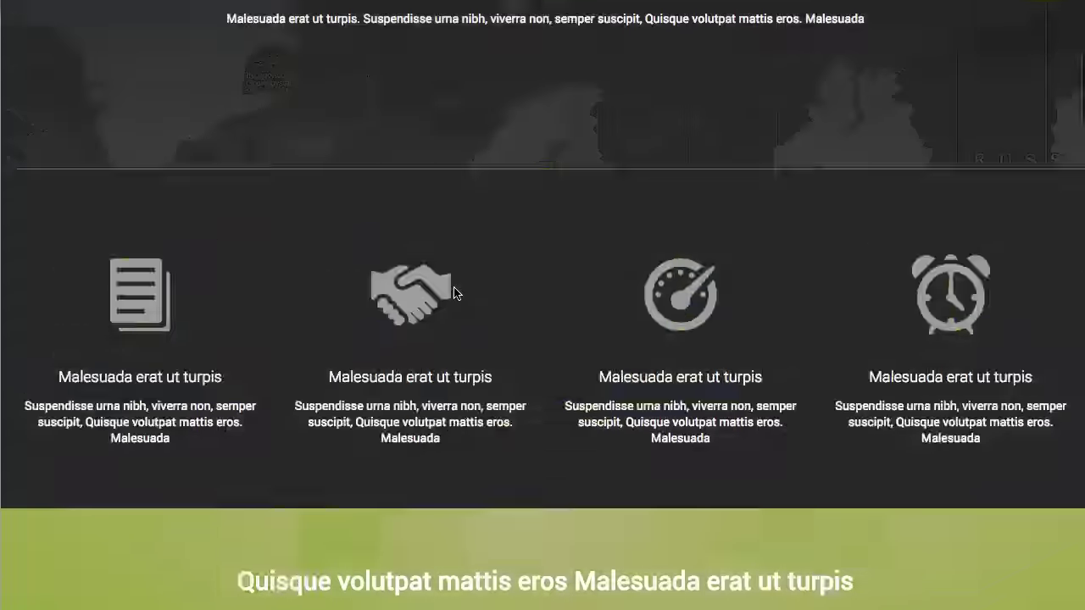
scroll(453, 293, down, 10)
scroll(455, 293, up, 5)
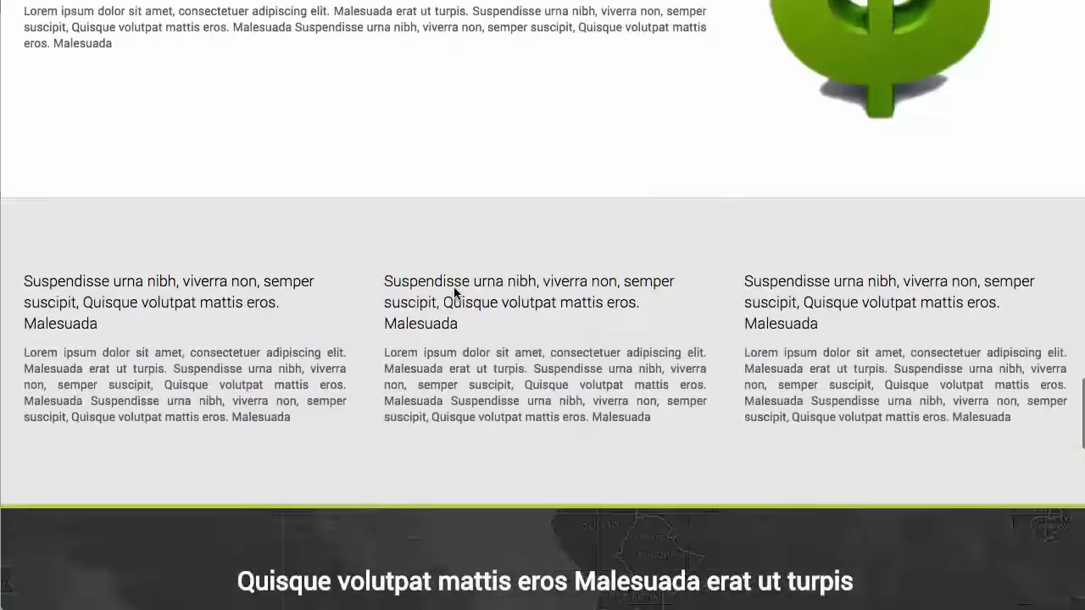
scroll(454, 294, down, 10)
scroll(458, 293, up, 2)
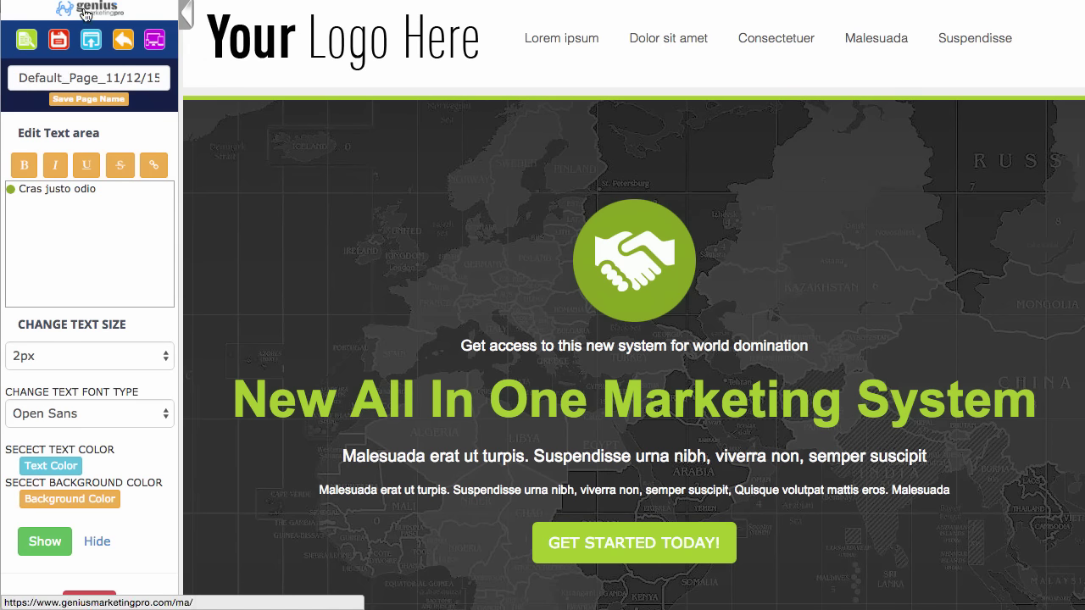
Step: Add product 'Genius Marketing Pro' described as 'Cool system', with suggested download and sales page URLs
click(86, 14)
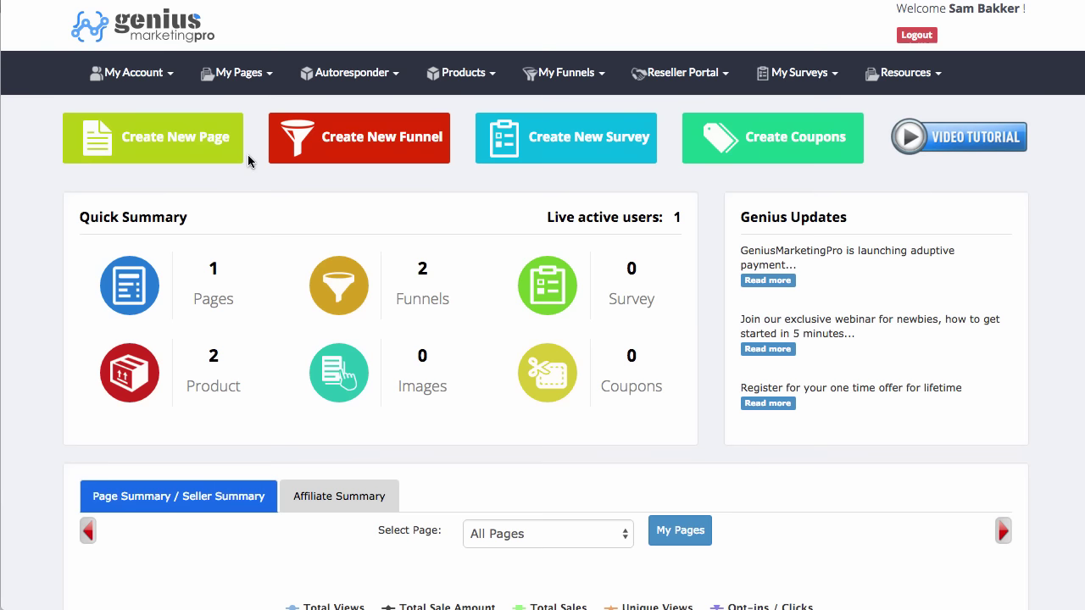
mouse_move(461, 73)
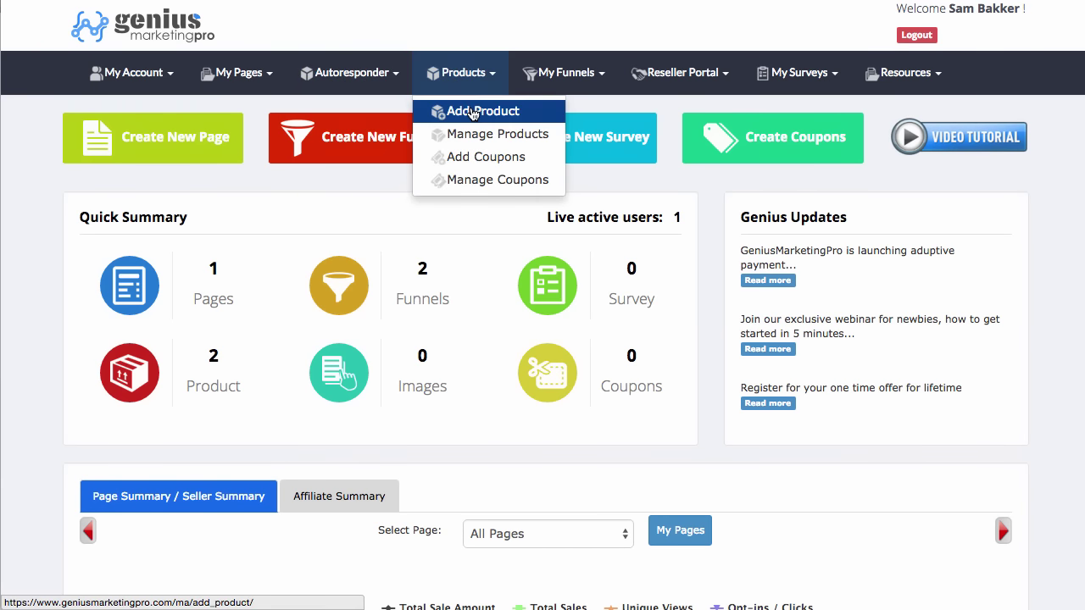
click(472, 113)
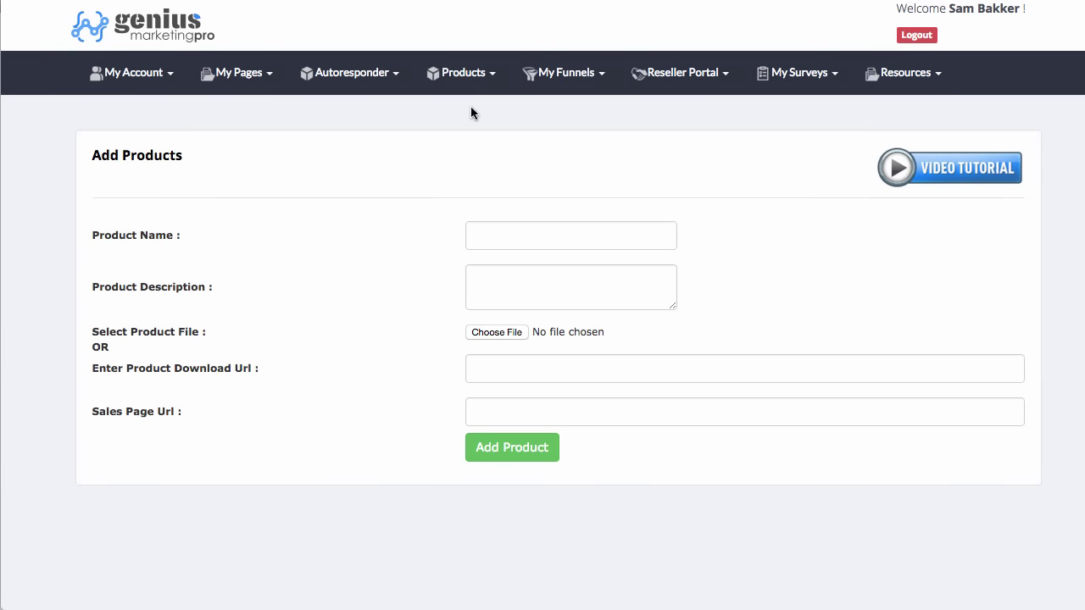
click(574, 240)
text(Genius Marketing Pro)
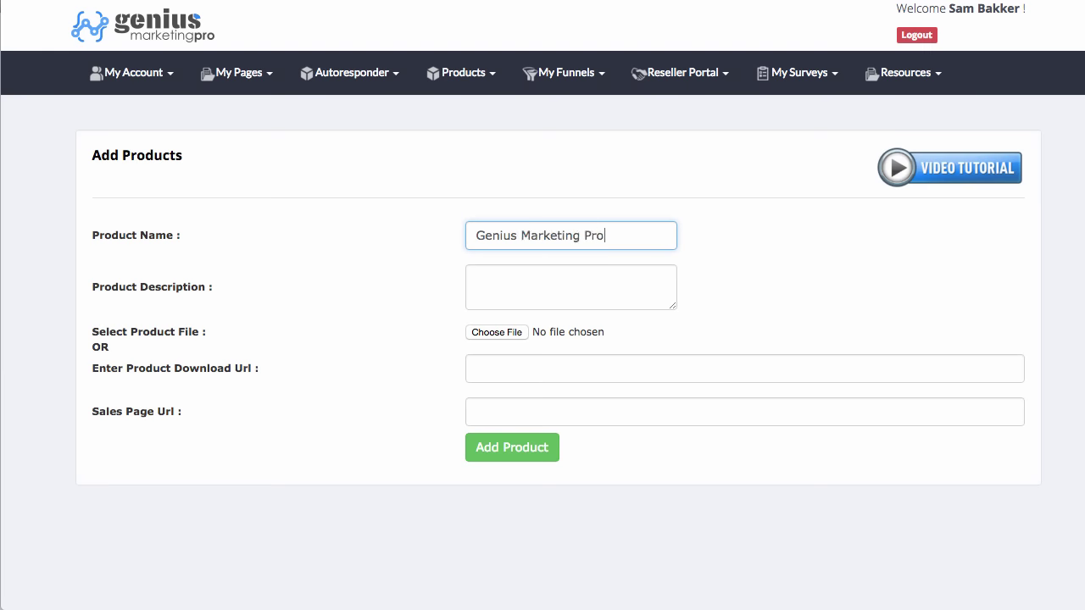
key(Tab)
text(Cool system)
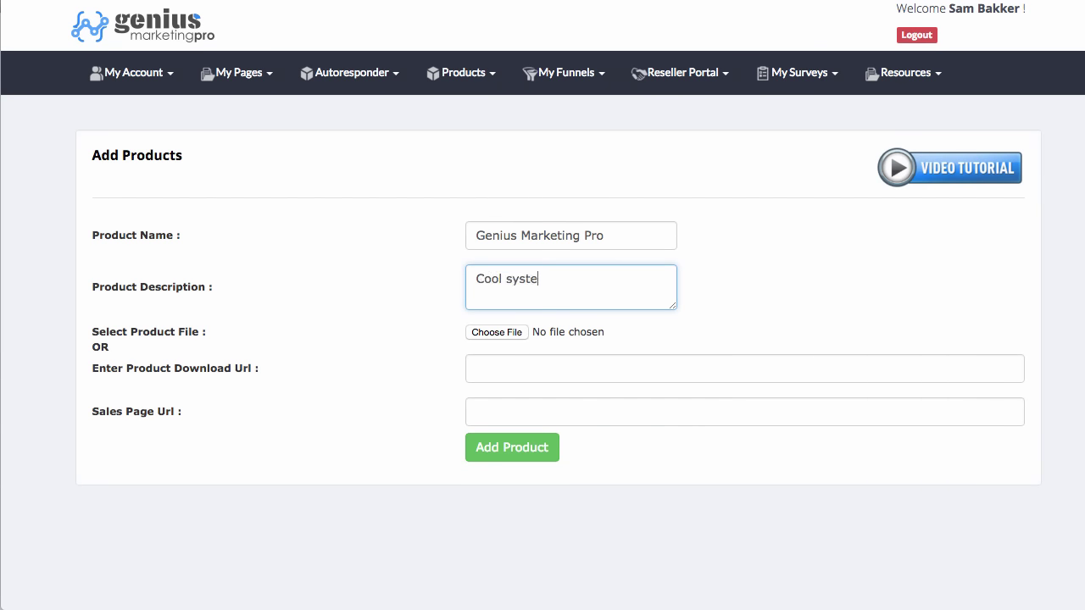
click(498, 373)
key(Down)
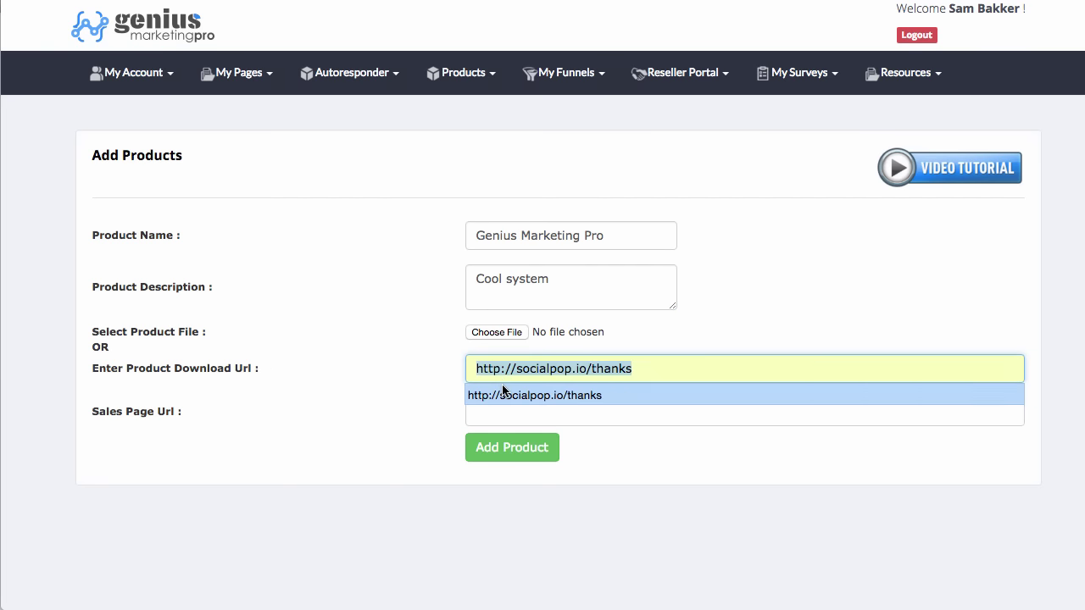
key(Return)
click(504, 412)
click(512, 440)
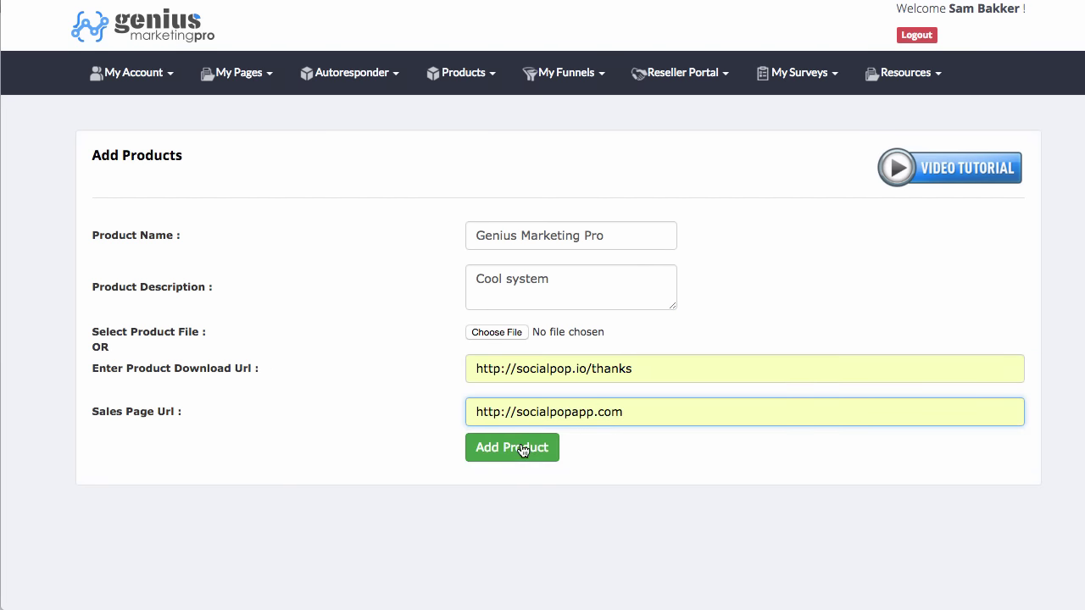
click(522, 449)
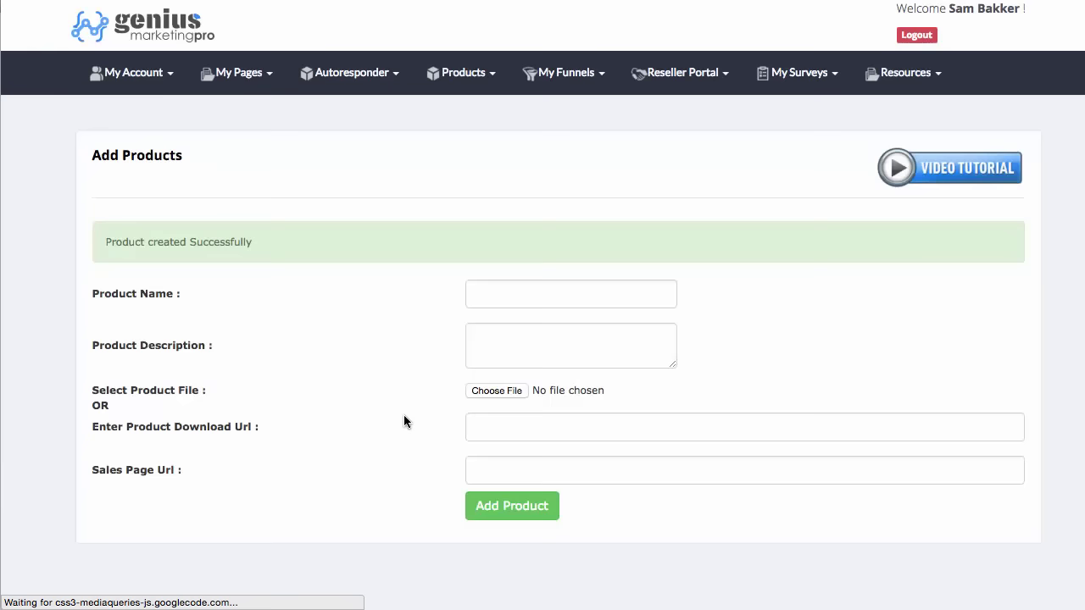
mouse_move(462, 73)
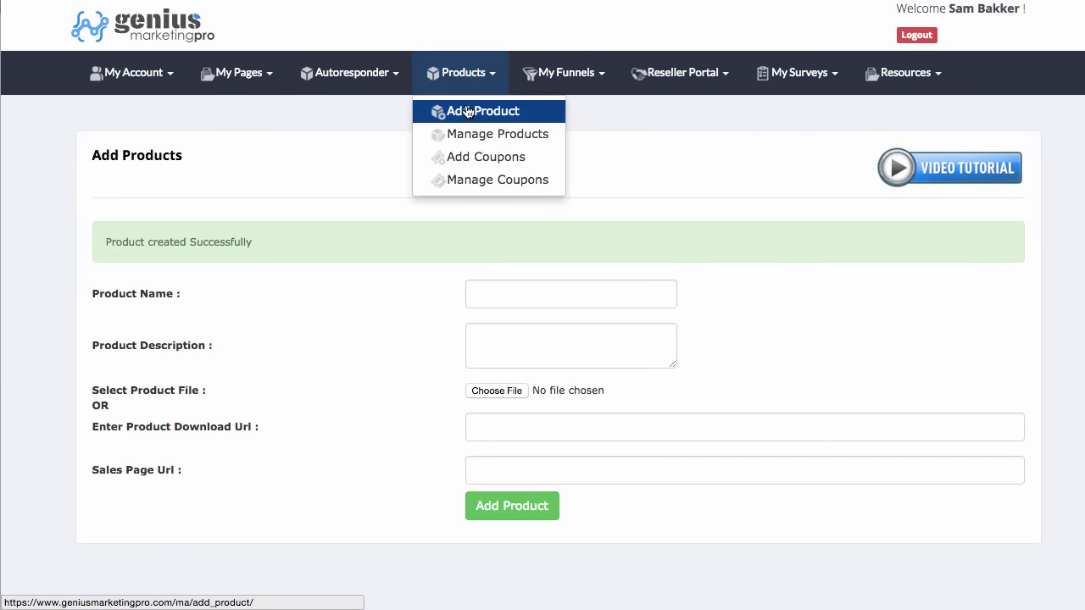
Step: Open Products > Manage Products to list the new Genius Marketing Pro product
click(466, 111)
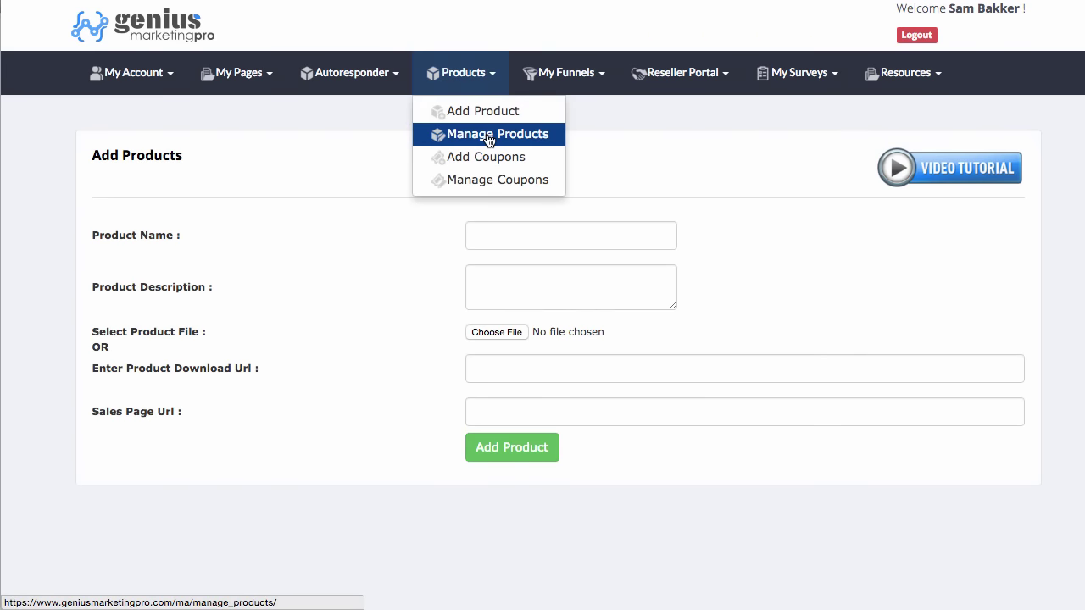
click(489, 133)
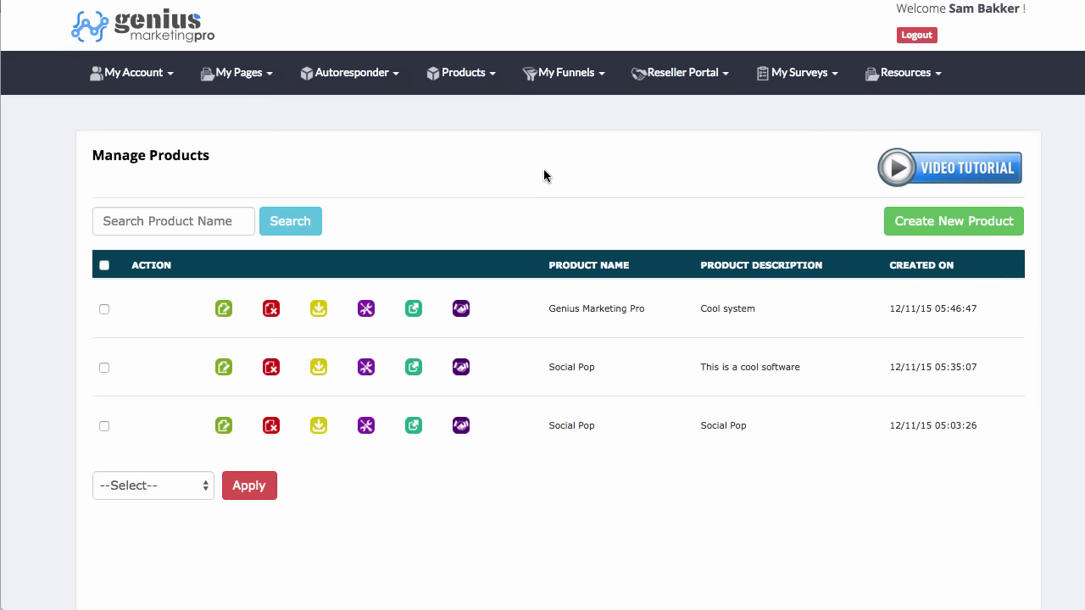
Step: From the Autoresponder dashboard, start a new email campaign and select its default name
click(555, 80)
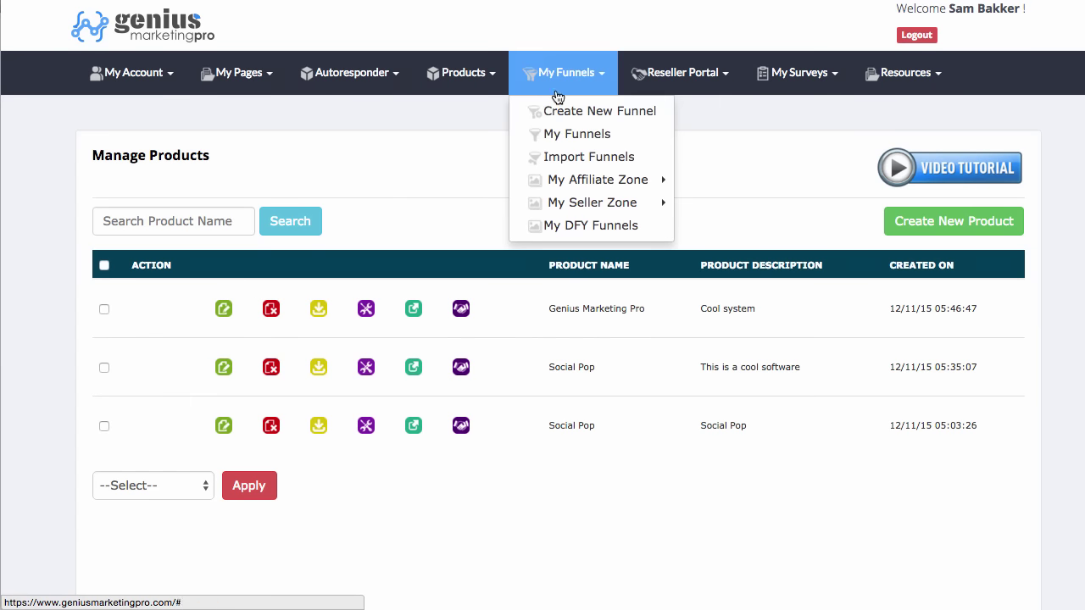
click(405, 75)
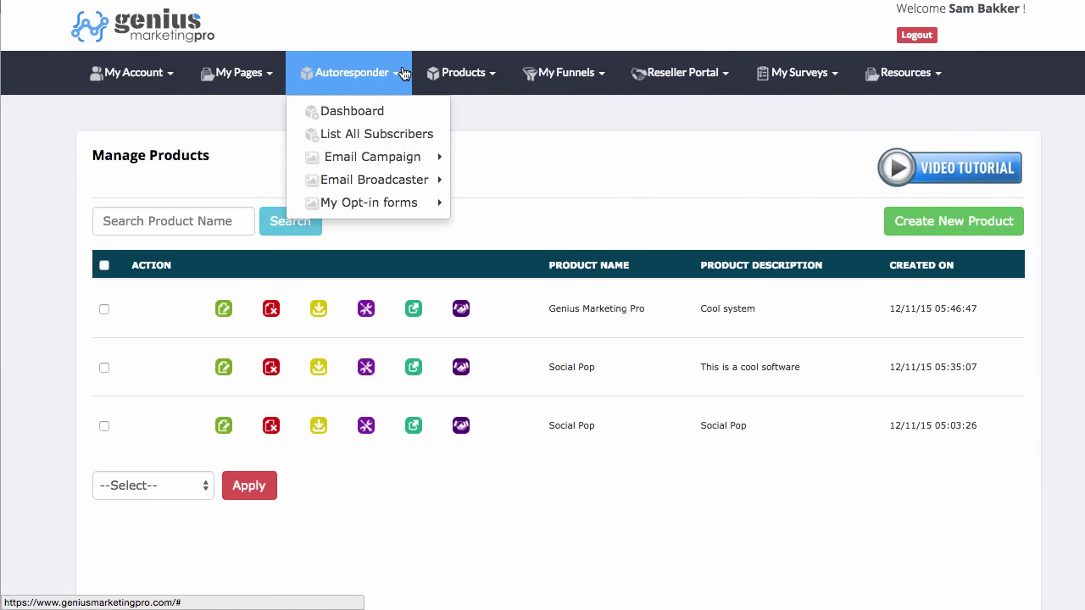
click(371, 110)
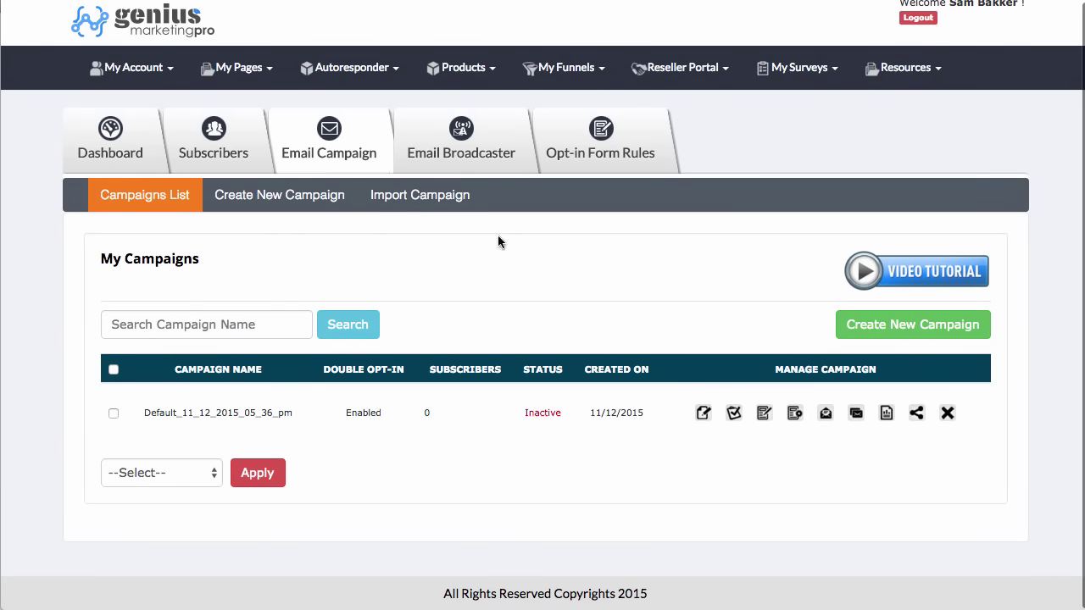
click(286, 205)
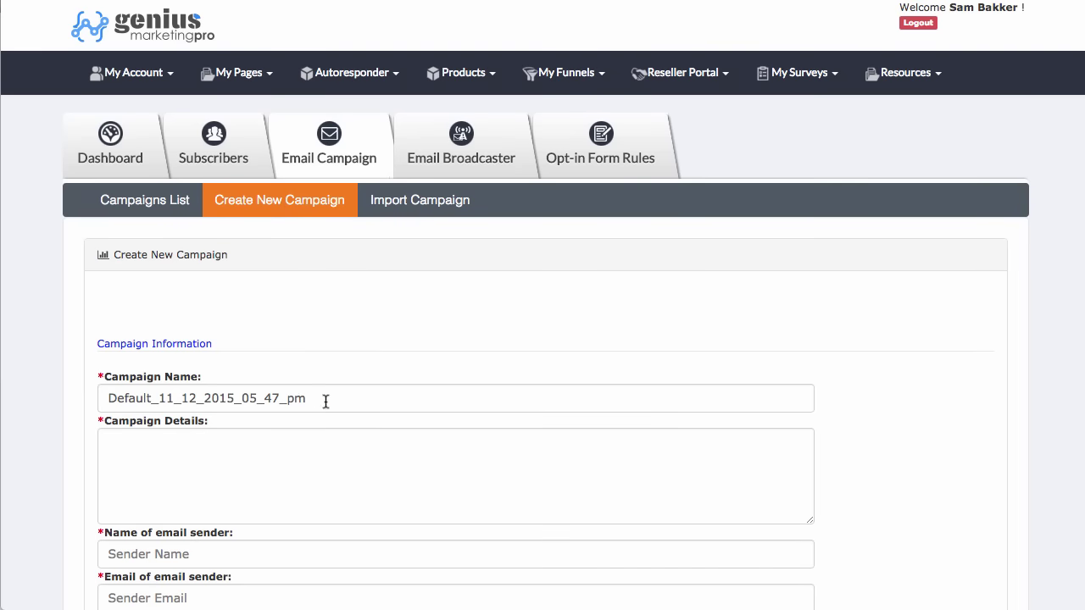
drag(325, 402, 0, 383)
Step: Name the campaign 'My subscriber list' with campaign details 'Hello'
key(BackSpace)
text(My)
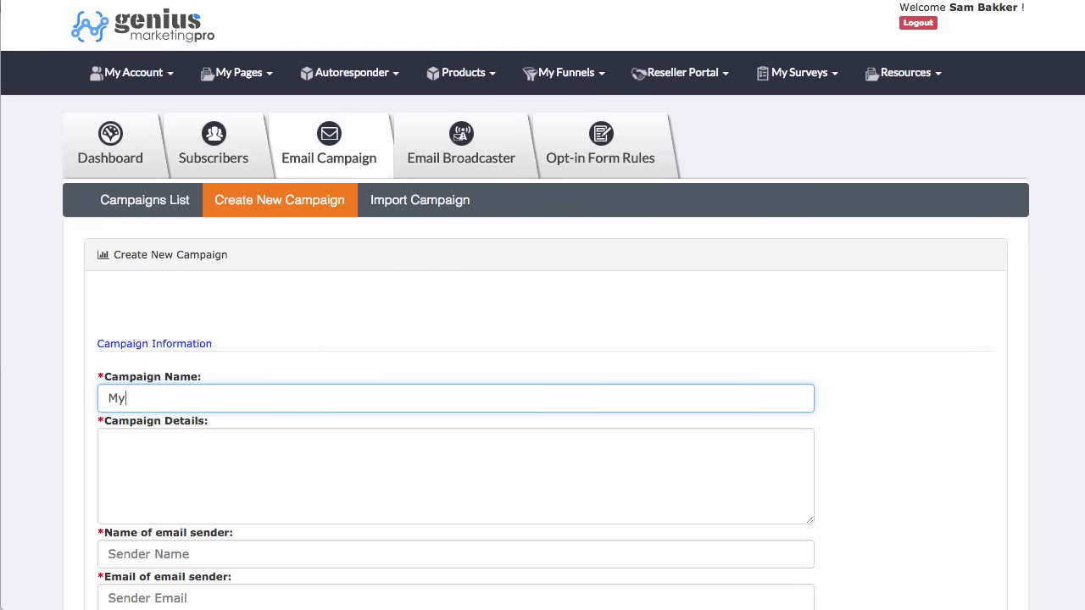
text(subsc)
text(d)
key(BackSpace)
key(BackSpace)
key(BackSpace)
text(Hello)
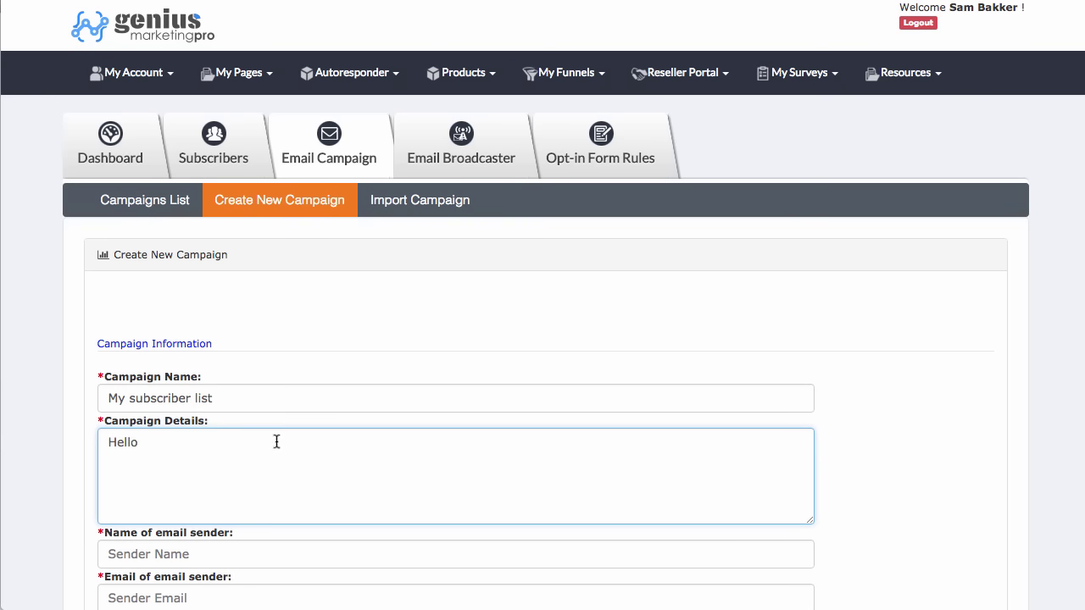
scroll(276, 441, down, 5)
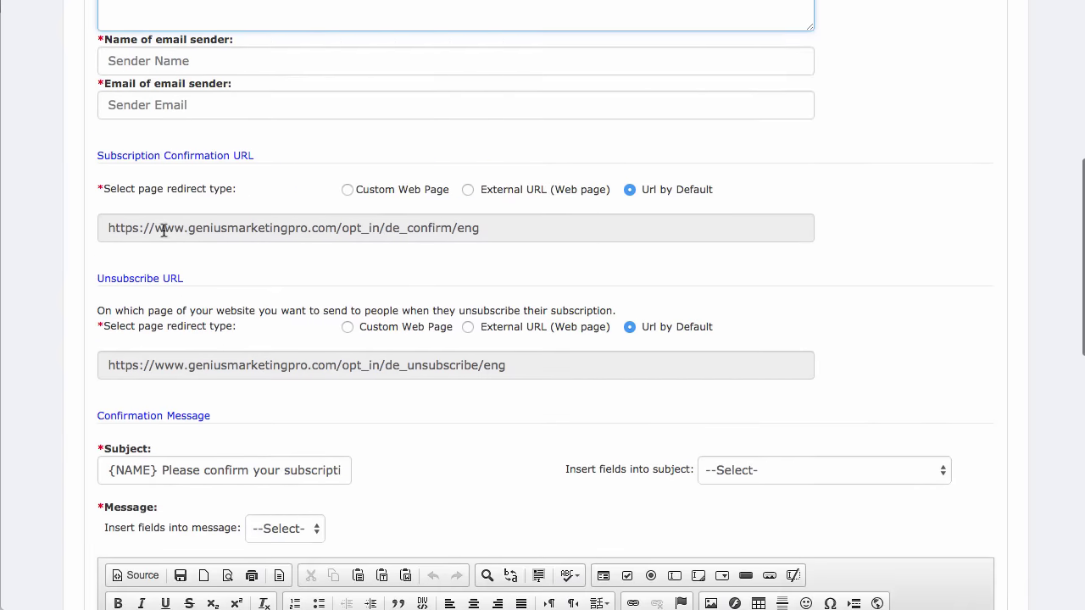
scroll(176, 169, up, 1)
scroll(176, 169, up, 1)
Step: Autofill the sender name and email, then create the campaign
click(177, 167)
click(135, 193)
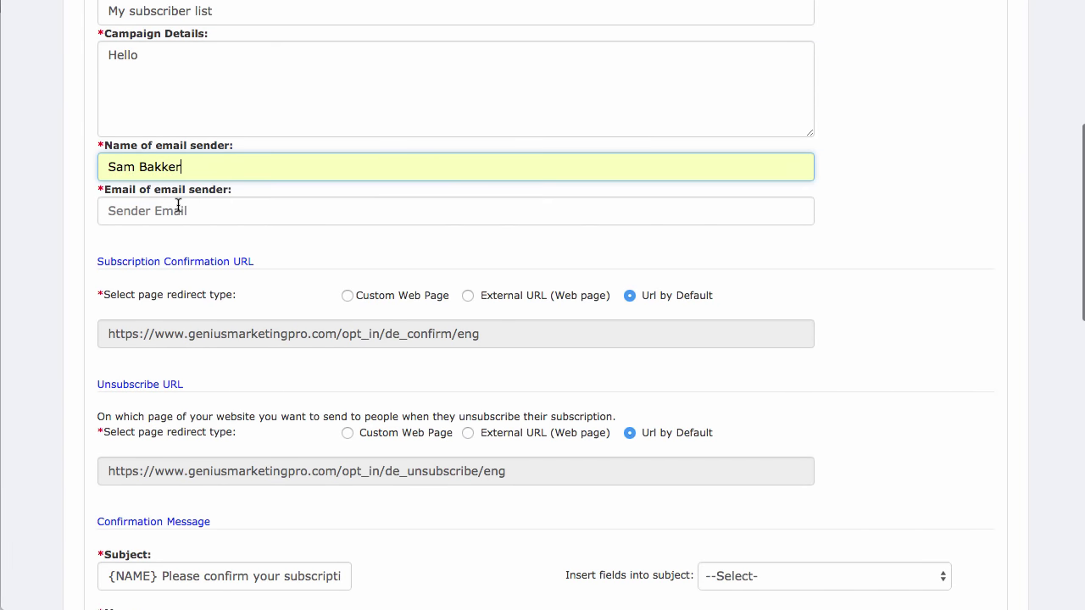
click(177, 212)
click(183, 237)
scroll(188, 273, down, 1)
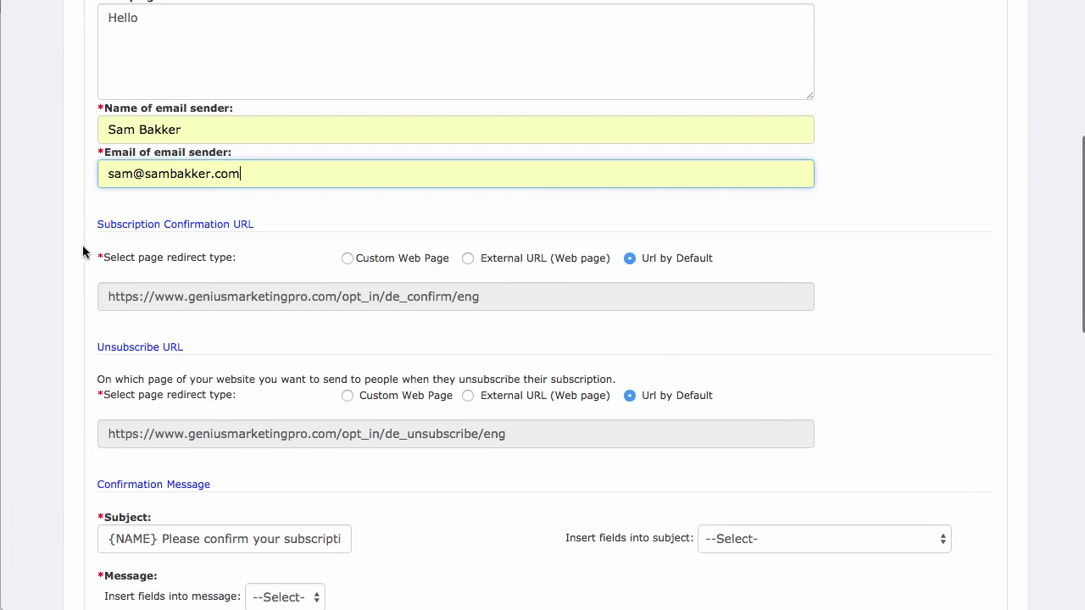
drag(510, 294, 86, 293)
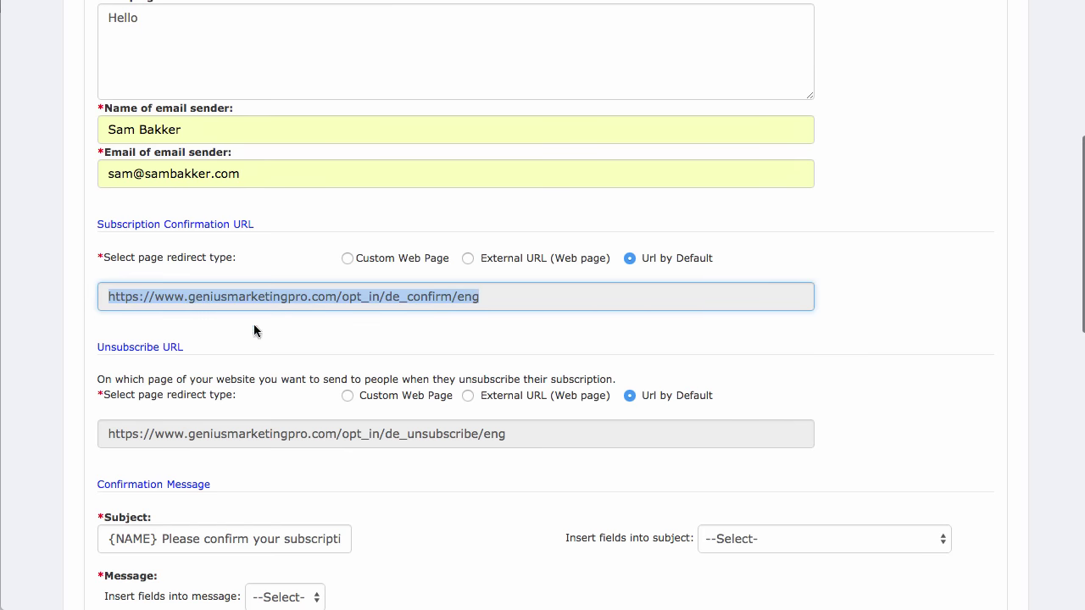
scroll(276, 320, down, 1)
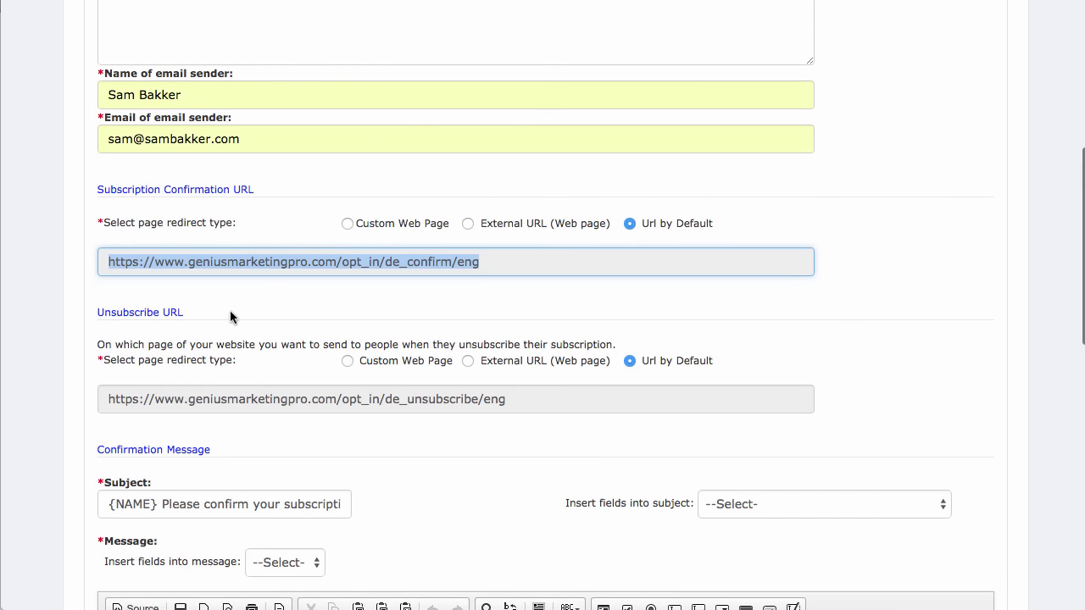
scroll(278, 325, down, 2)
scroll(404, 368, down, 8)
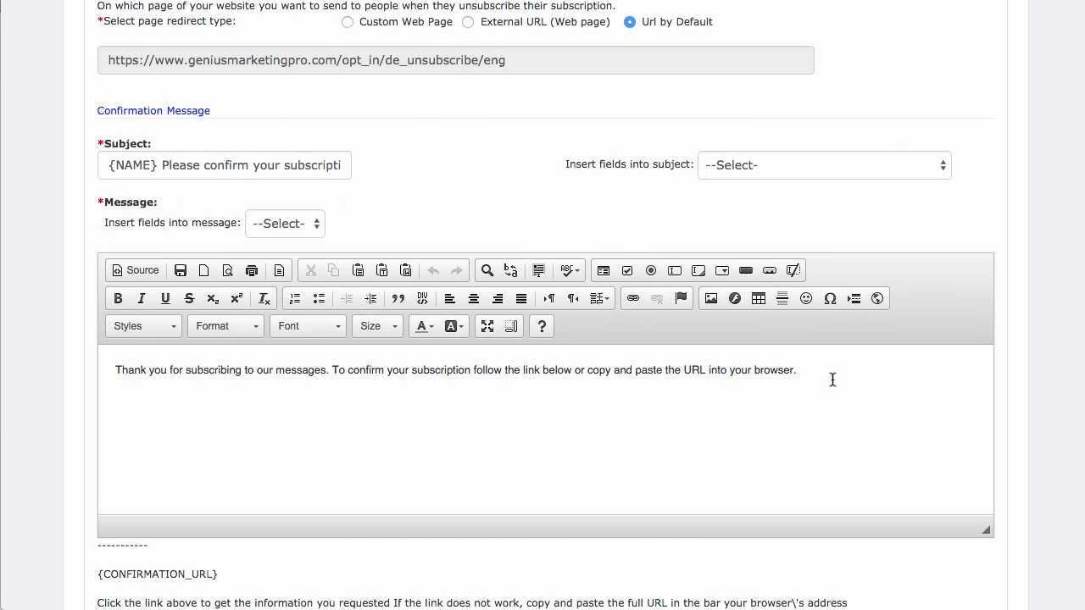
scroll(271, 384, down, 8)
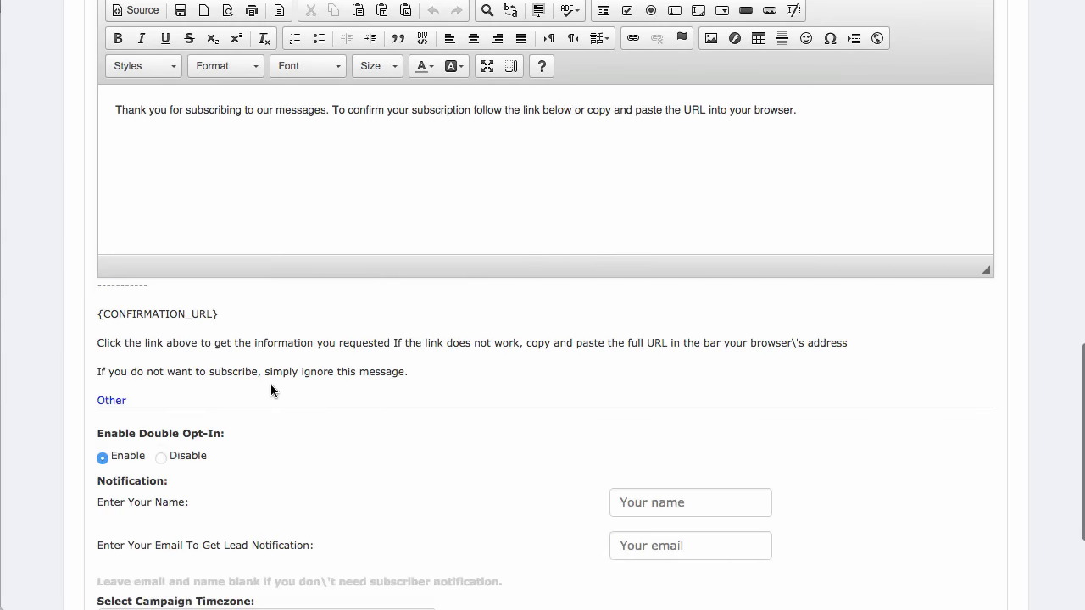
scroll(271, 384, down, 6)
click(541, 463)
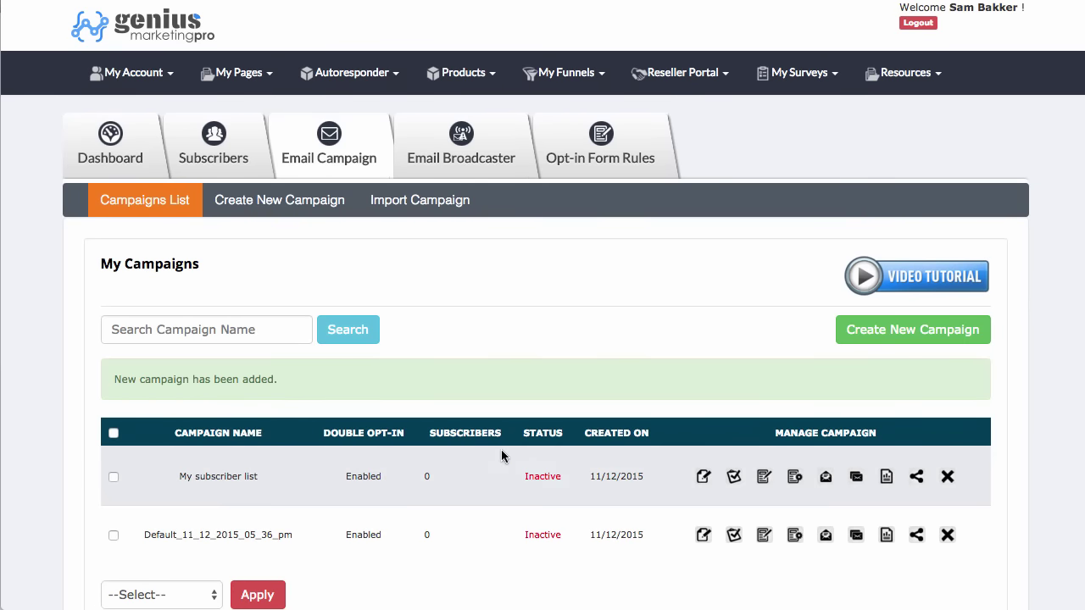
mouse_move(799, 73)
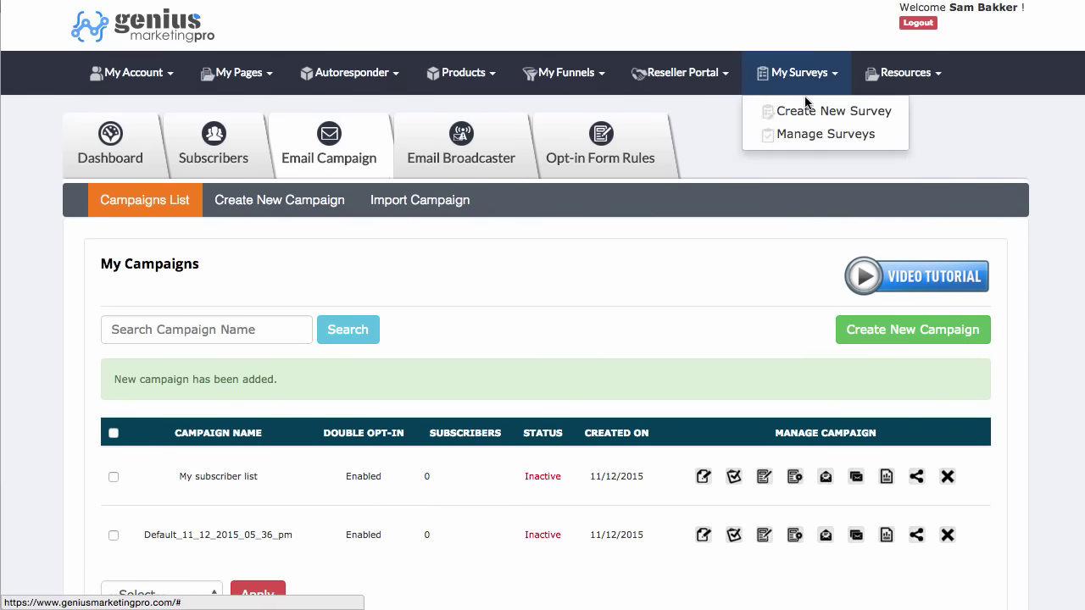
Step: Start a new survey titled 'Ask Subscriber' using template2
click(806, 112)
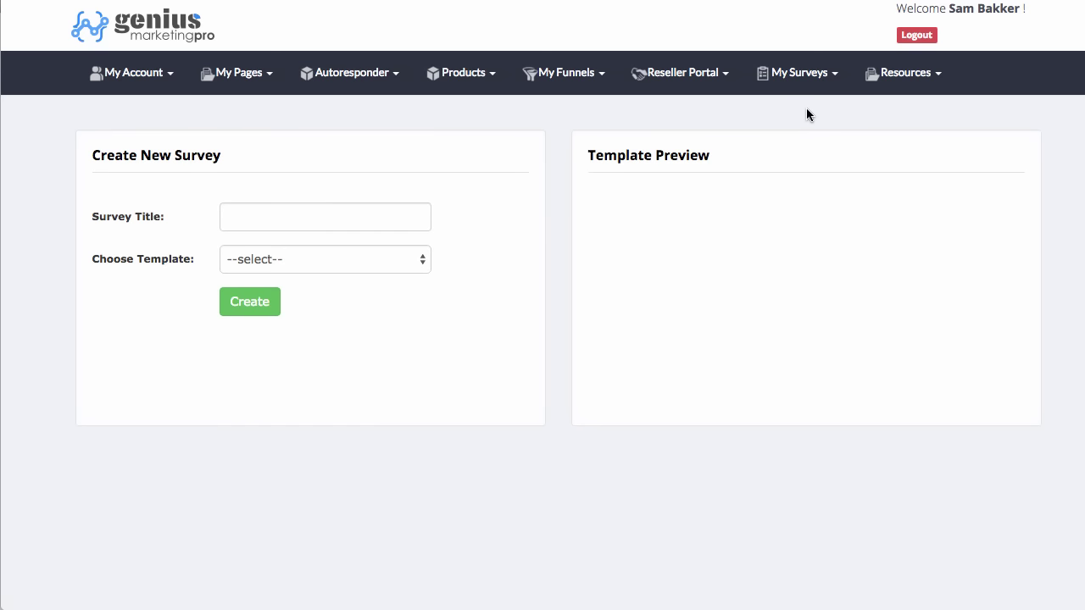
click(251, 212)
text(Ask Subscriber)
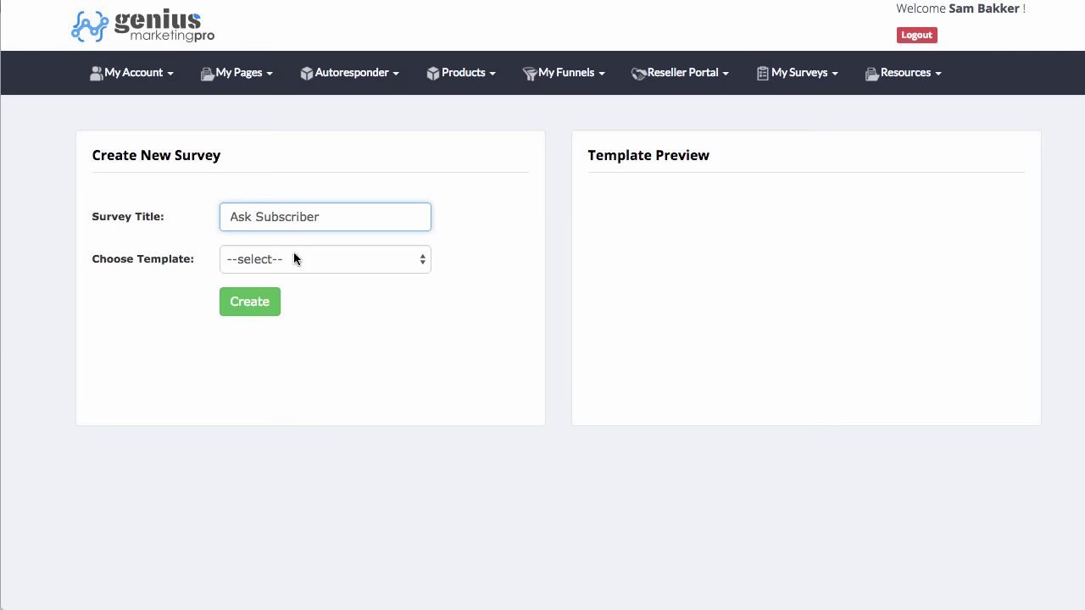
click(293, 258)
click(296, 291)
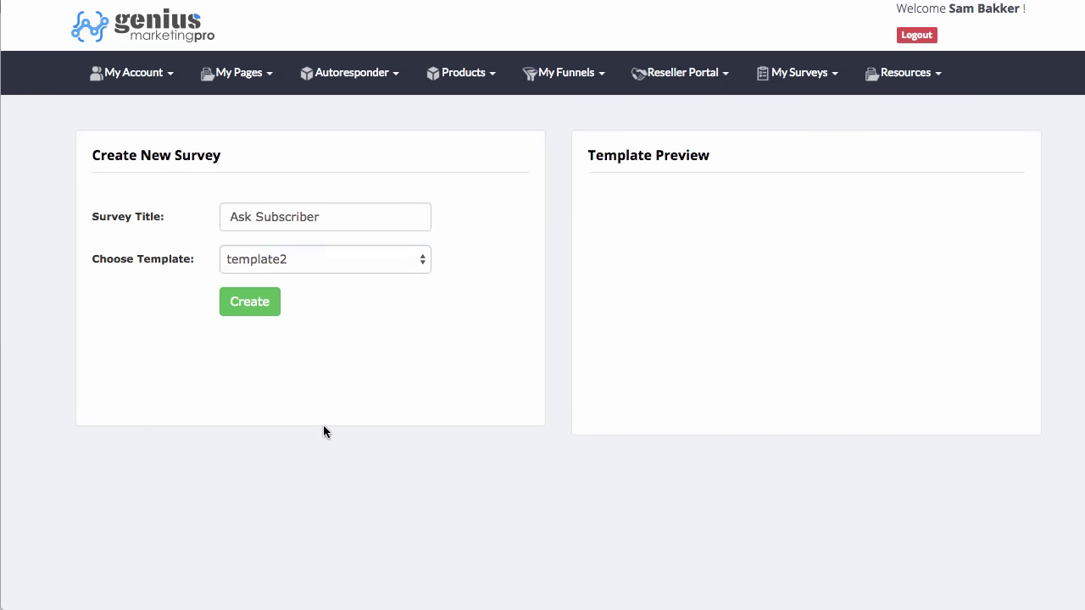
Step: Create the Ask Subscriber survey, leave Page 1's name unchanged, and add its first question
click(276, 303)
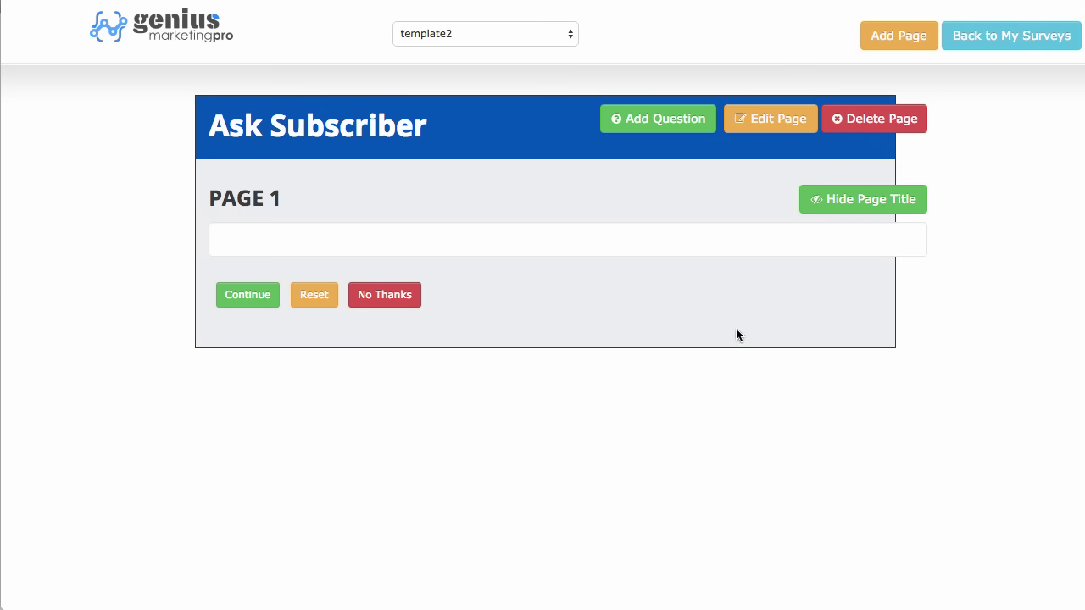
click(766, 119)
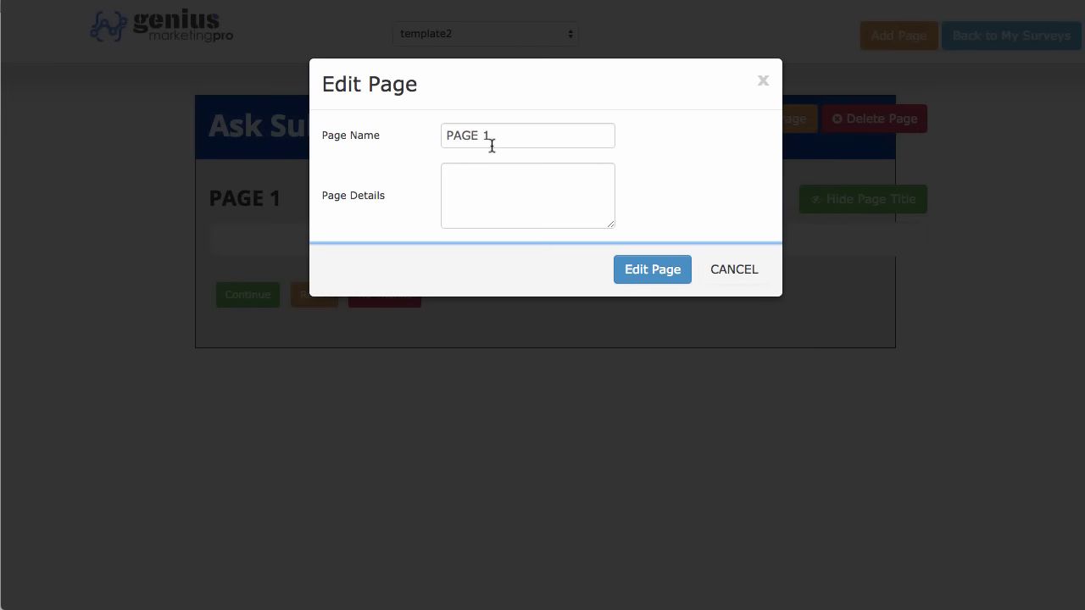
drag(491, 143, 715, 105)
click(763, 80)
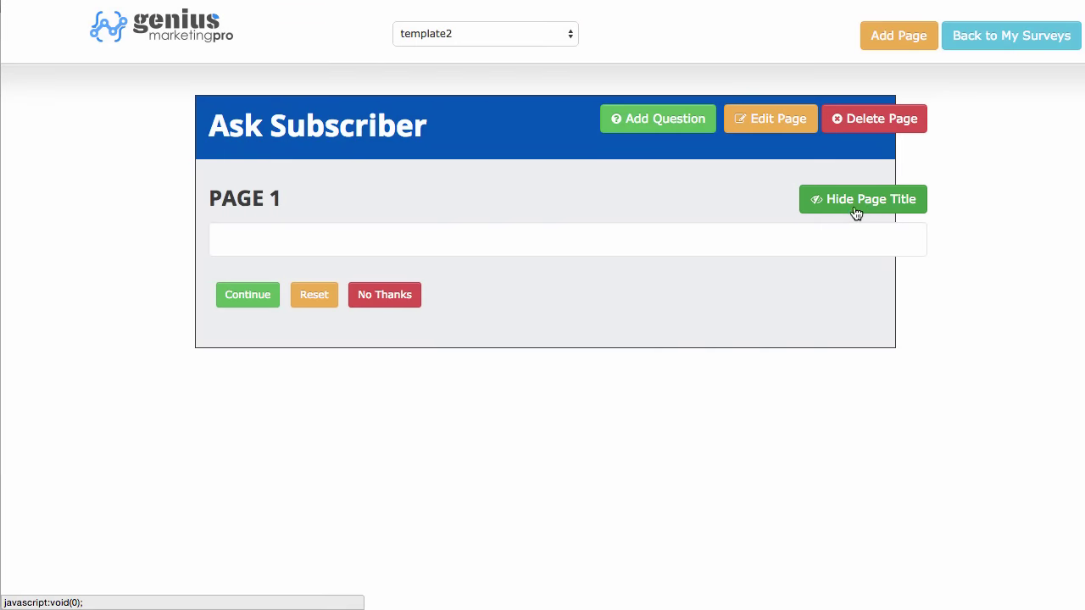
click(691, 123)
Step: Make the new question a single-answer multiple-choice question and keep it optional
drag(689, 124, 619, 152)
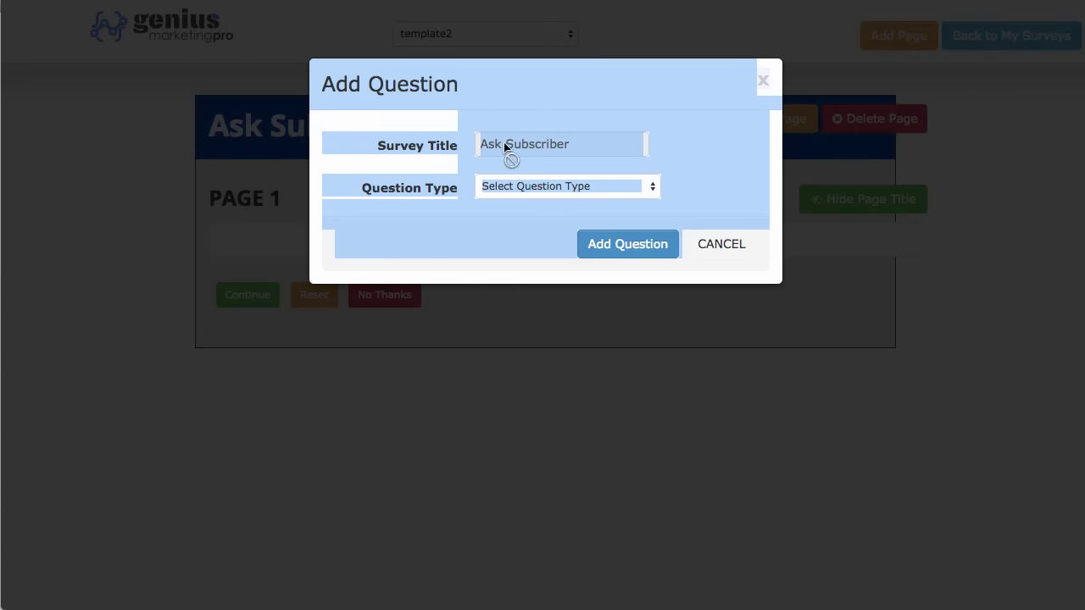
click(504, 142)
click(615, 185)
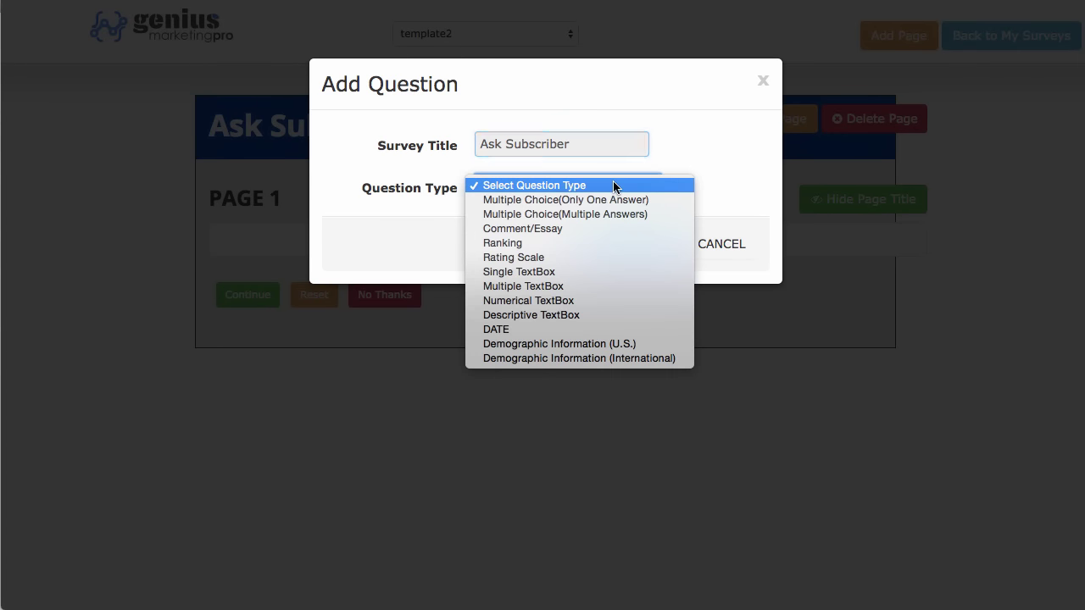
click(636, 203)
click(560, 239)
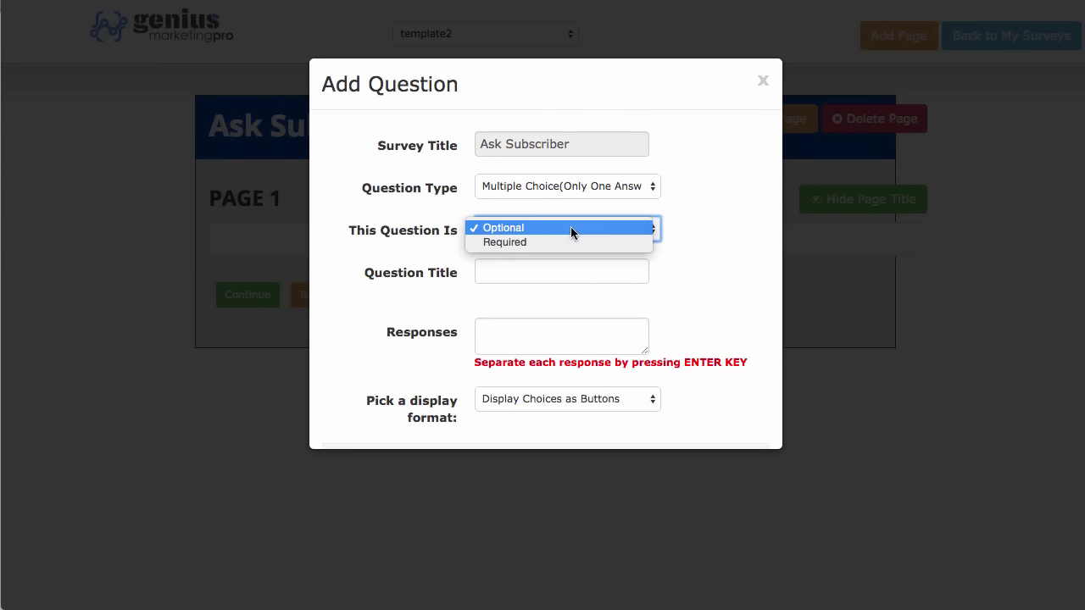
click(556, 264)
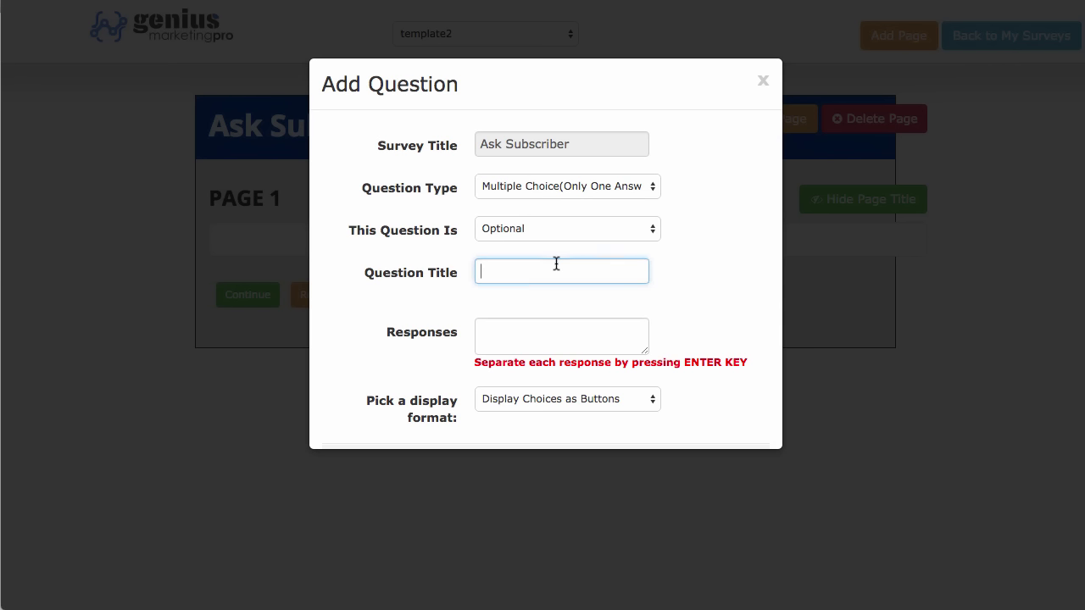
Step: Title it 'Who is your favourite marketer?' with response 'I am', shown as horizontal buttons
text(Who is your fav)
text(ourite market)
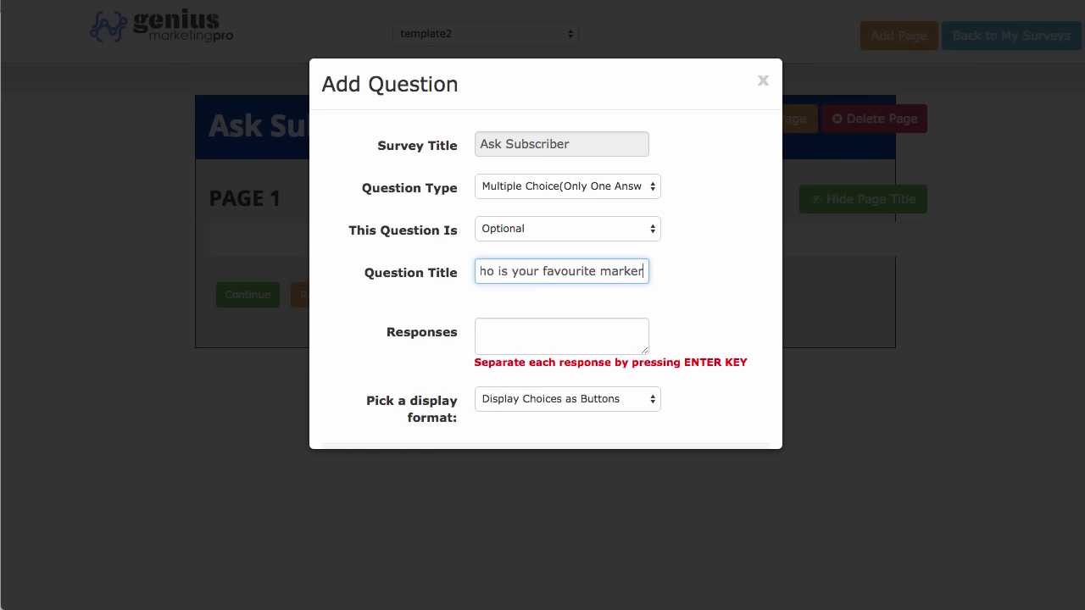
key(BackSpace)
key(BackSpace)
text(et)
text(er?)
click(533, 334)
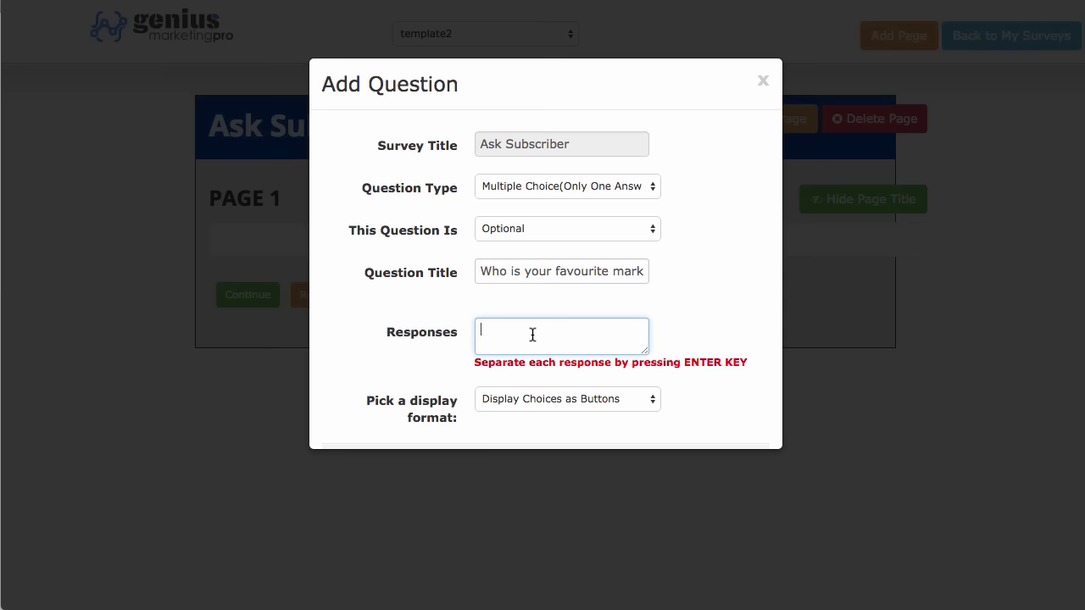
text(I am)
scroll(525, 297, down, 2)
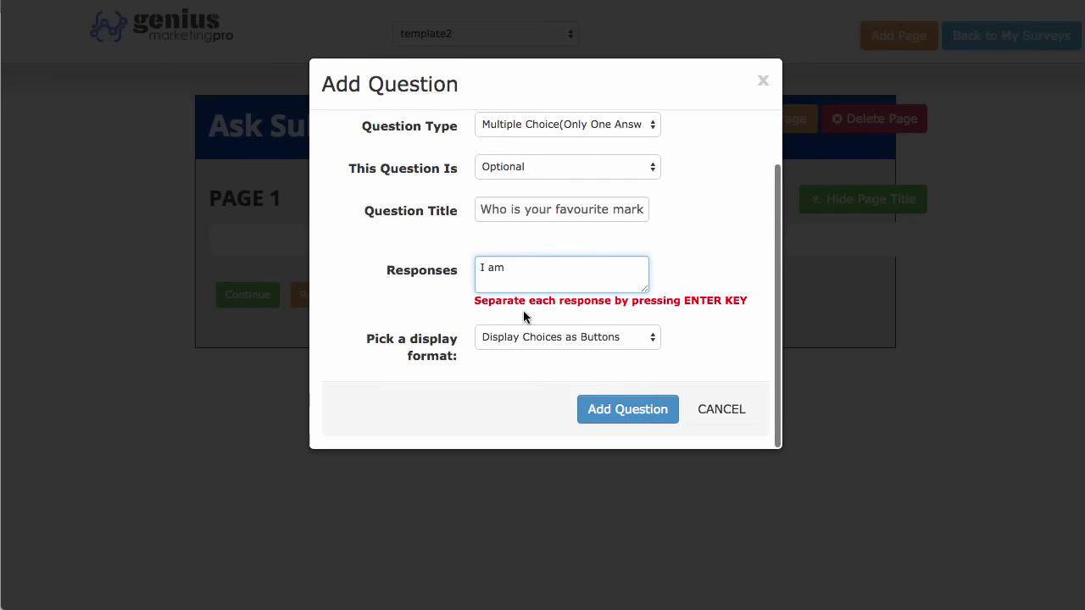
click(644, 337)
click(626, 351)
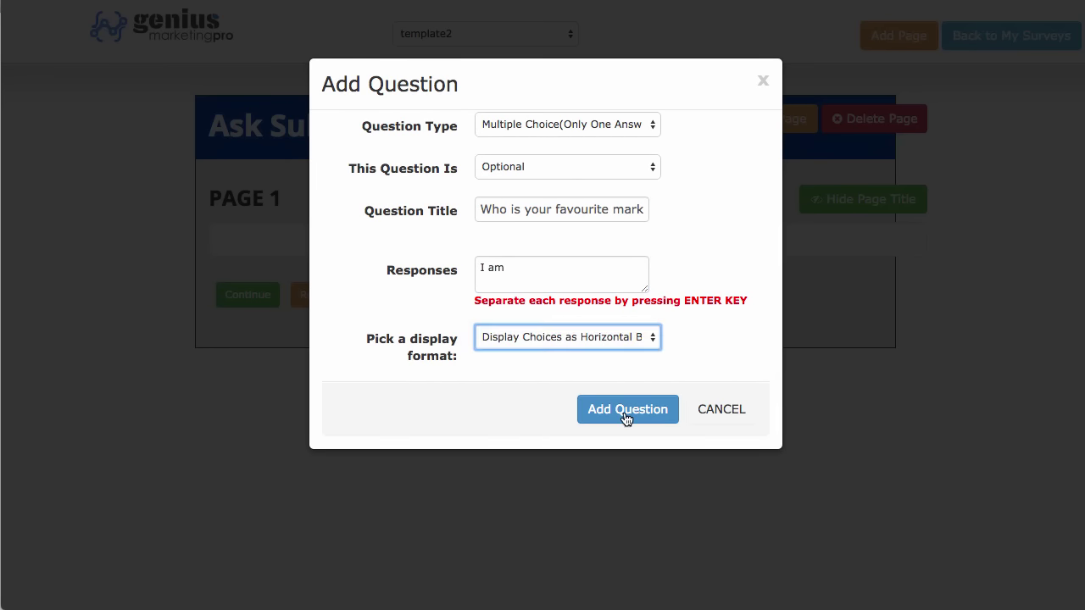
click(624, 411)
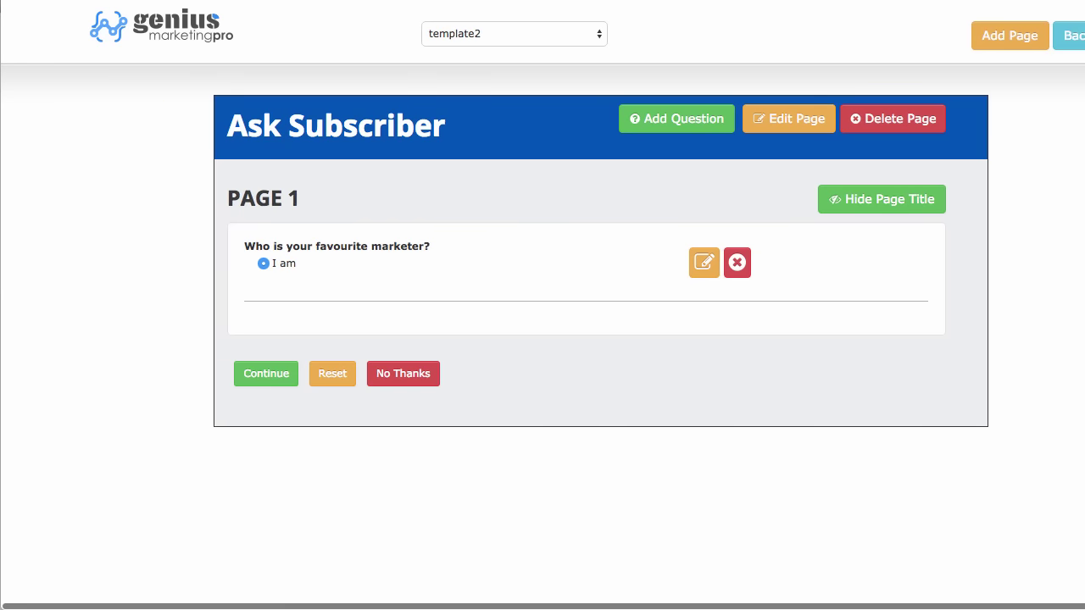
mouse_move(1084, 236)
mouse_down()
mouse_move(799, 236)
mouse_move(1084, 240)
mouse_up()
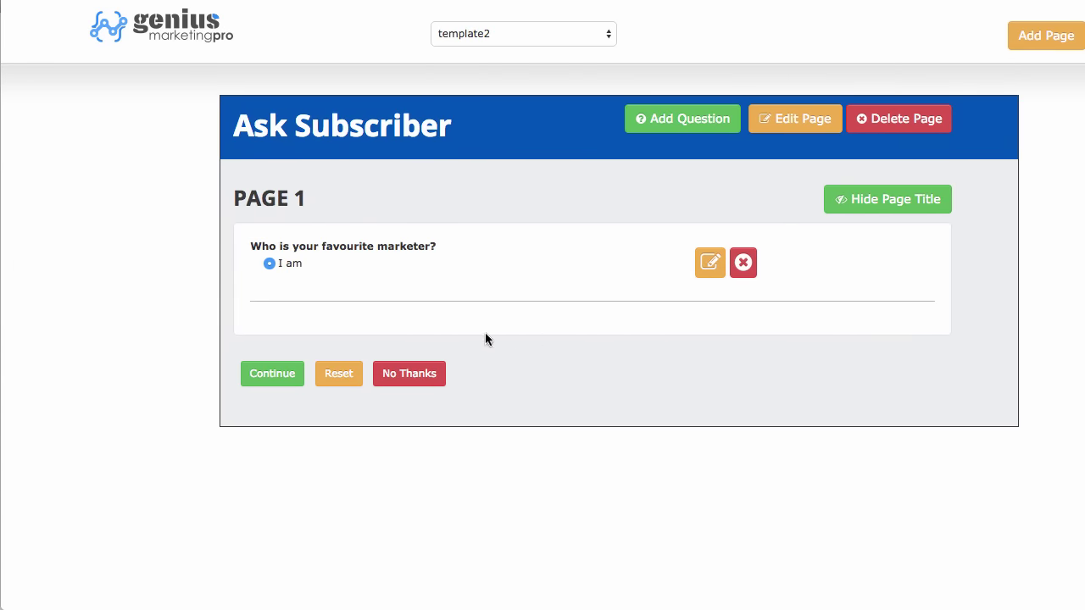
click(278, 374)
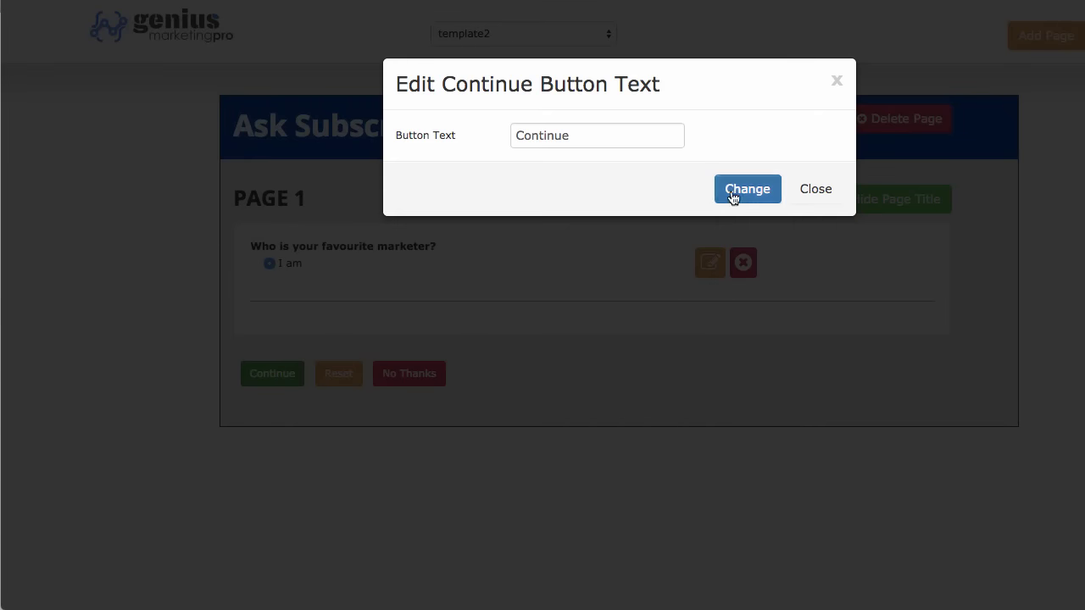
click(763, 190)
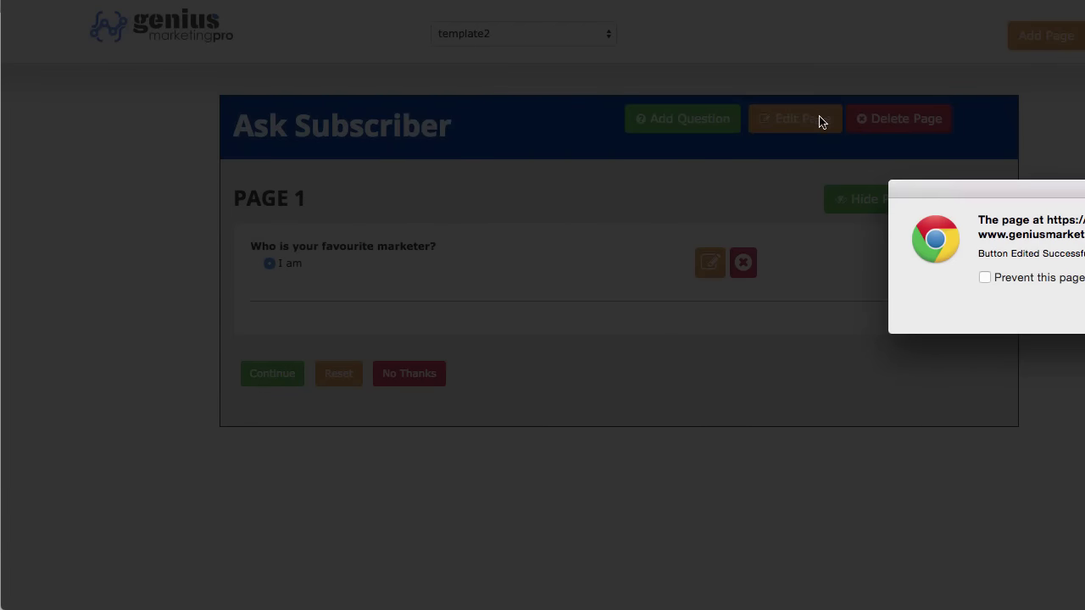
key(Return)
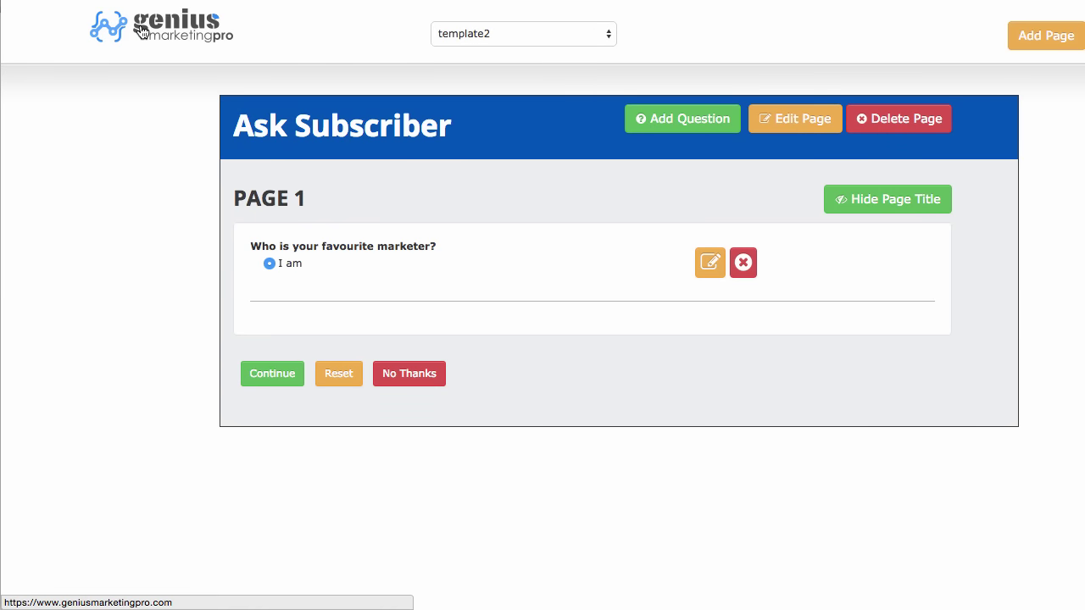
click(923, 28)
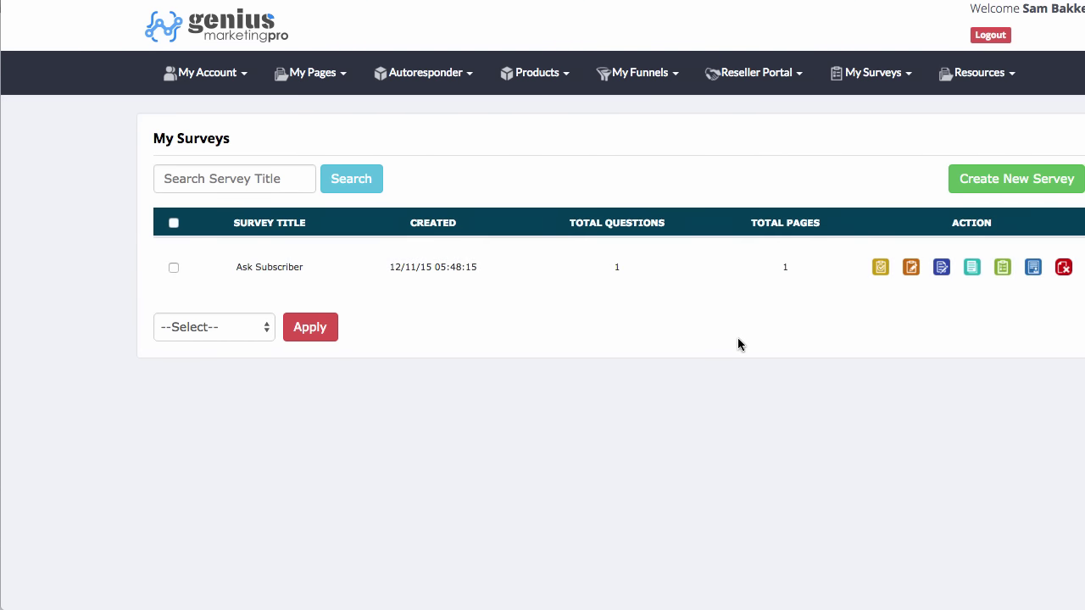
Step: Browse the navigation menus and the reseller portal, then return to the main account dashboard
click(982, 74)
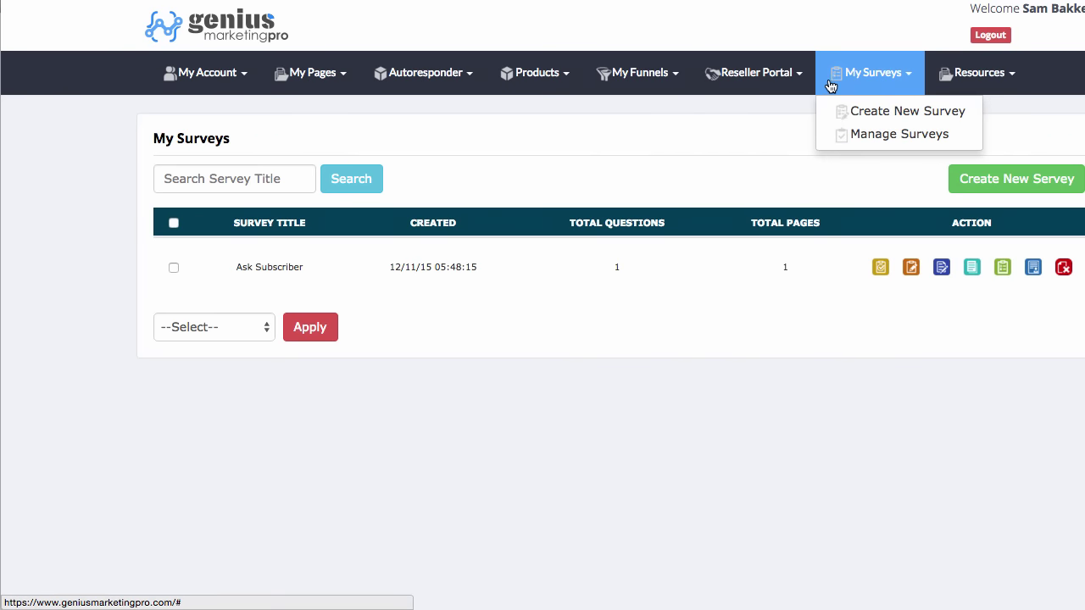
click(779, 120)
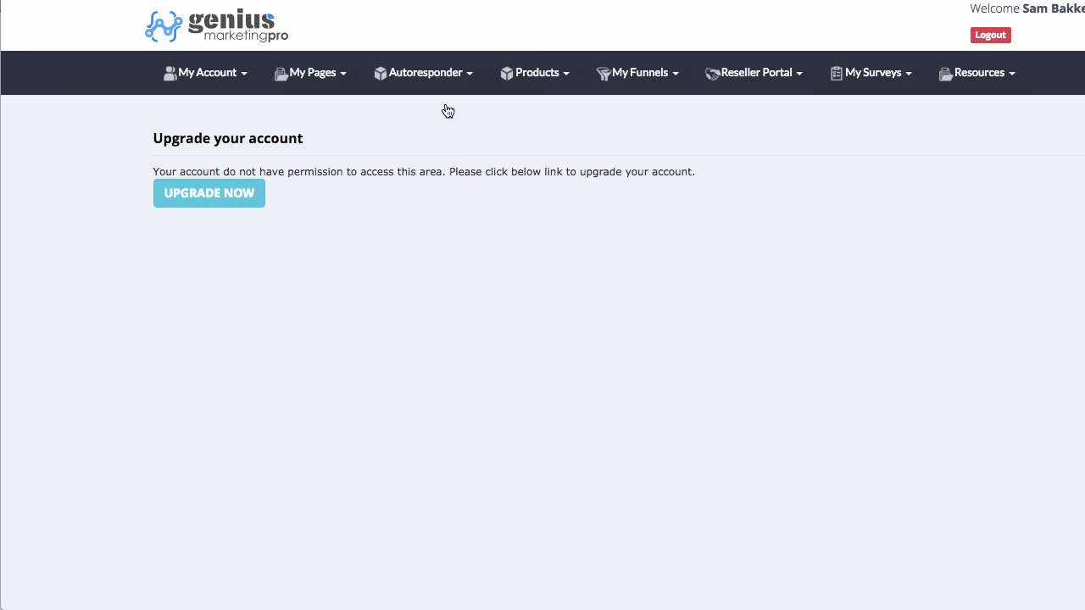
mouse_move(206, 72)
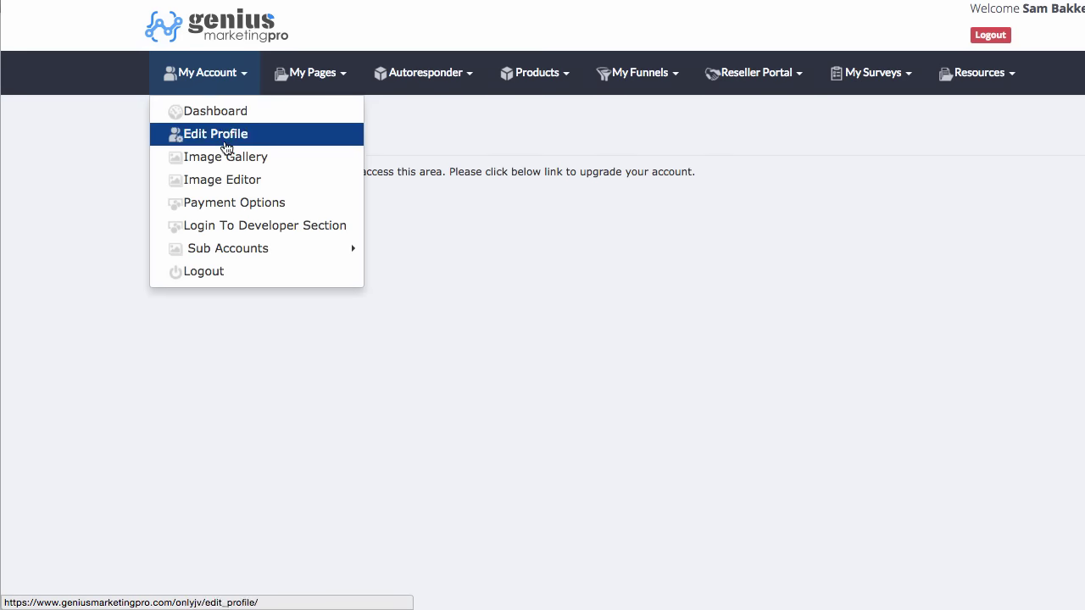
click(208, 111)
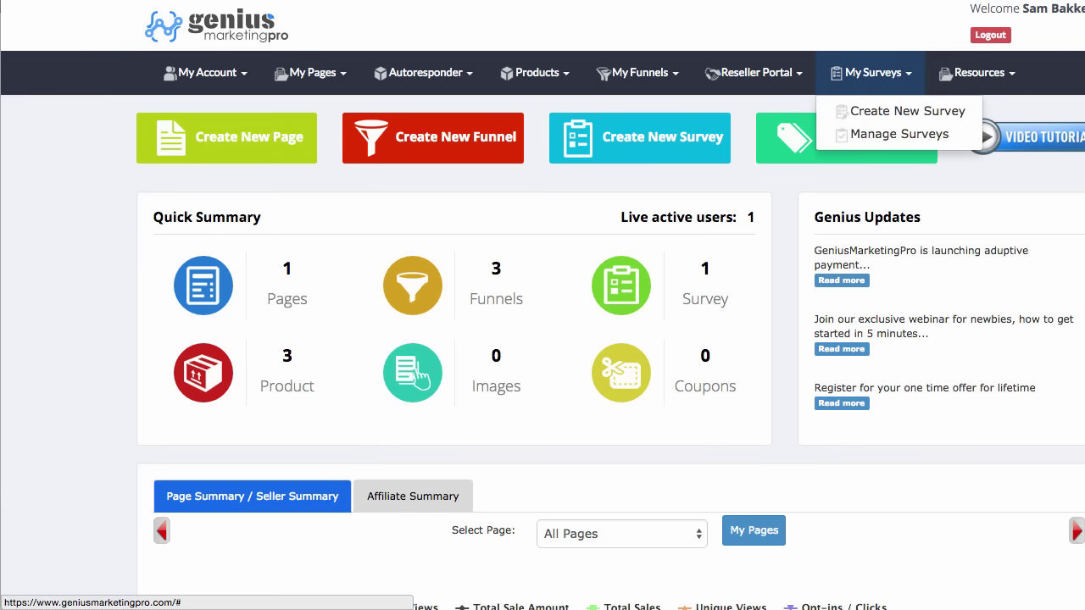
scroll(983, 250, right, 2)
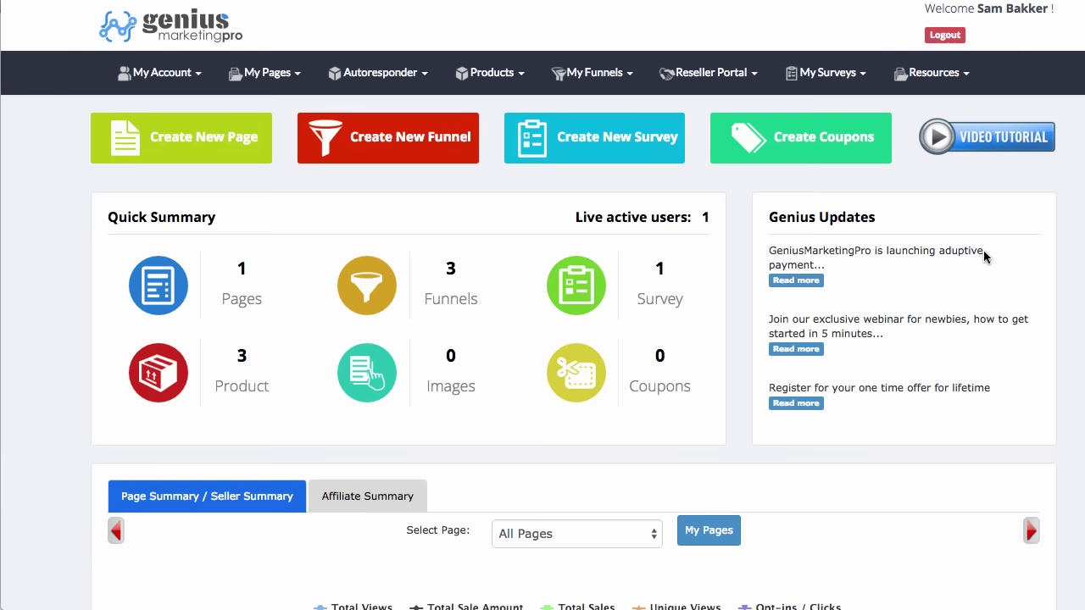
scroll(738, 164, down, 5)
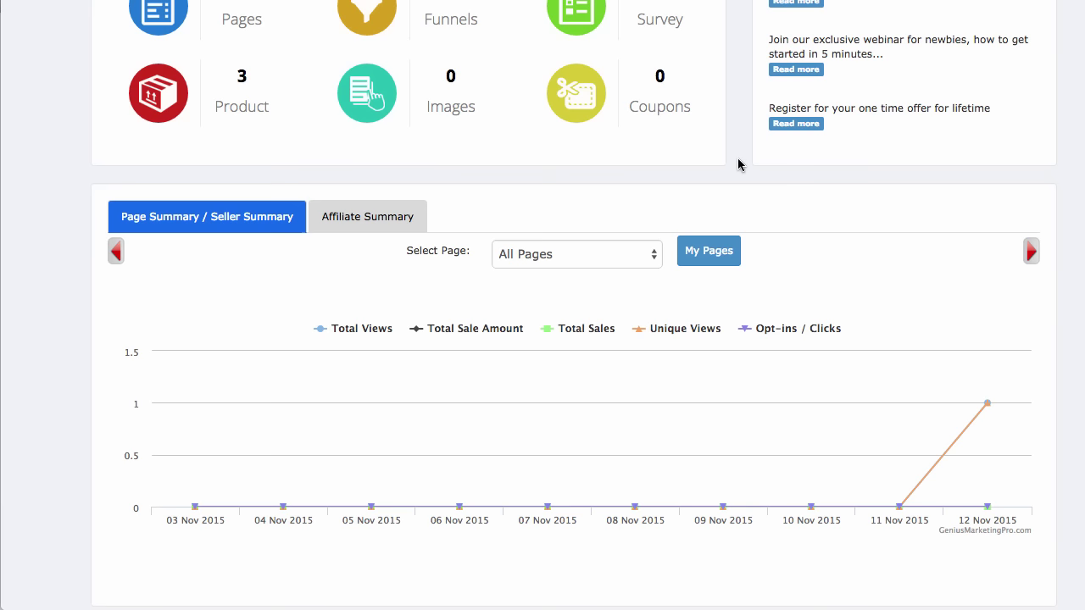
Step: Show the Affiliate Summary chart on the dashboard and reload it with F5
click(405, 222)
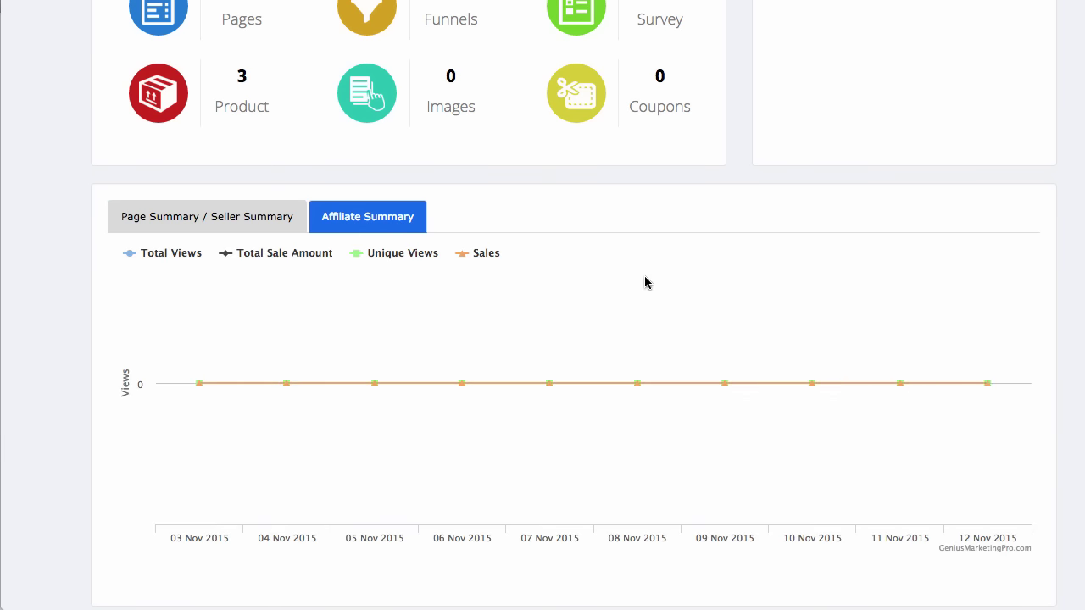
key(F5)
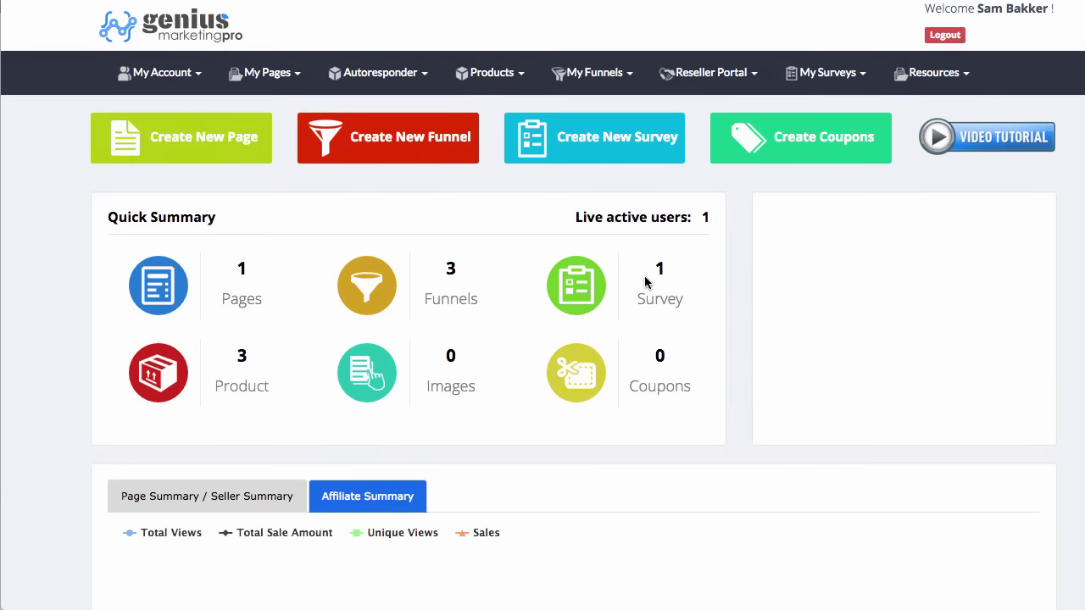